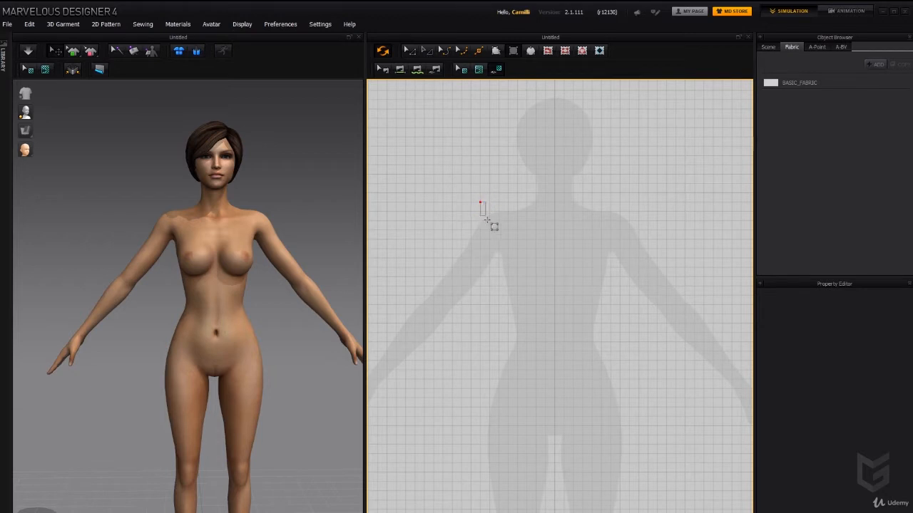
- Draw a rectangular pattern about 201 by 476 mm over half of the torso and paste a symmetric copy beside it
mouse_move(485, 219)
left_mouse_down()
mouse_move(520, 259)
mouse_move(554, 377)
left_mouse_up()
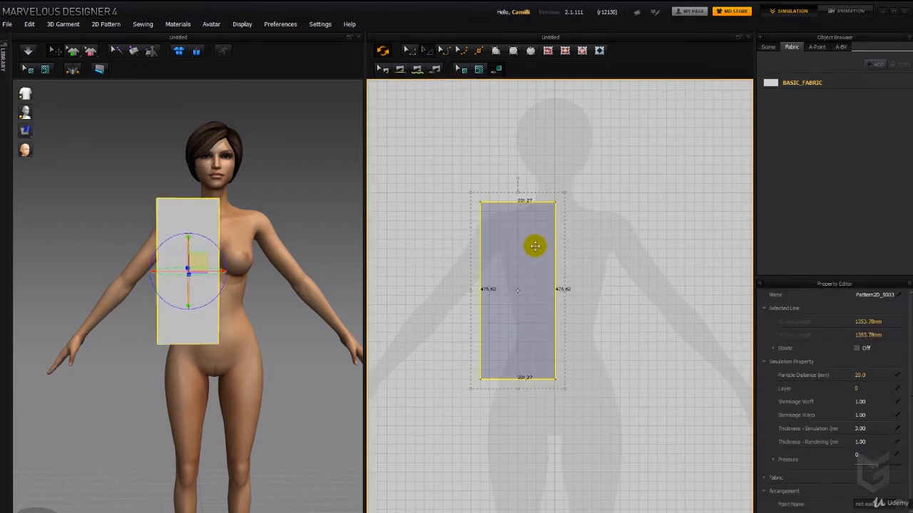
right_click(610, 283)
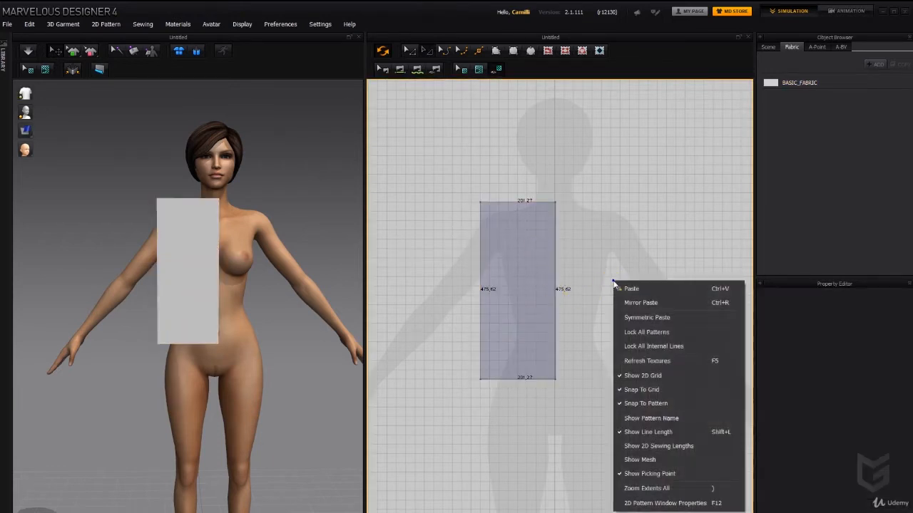
left_click(638, 317)
left_click_drag(600, 293, 611, 294)
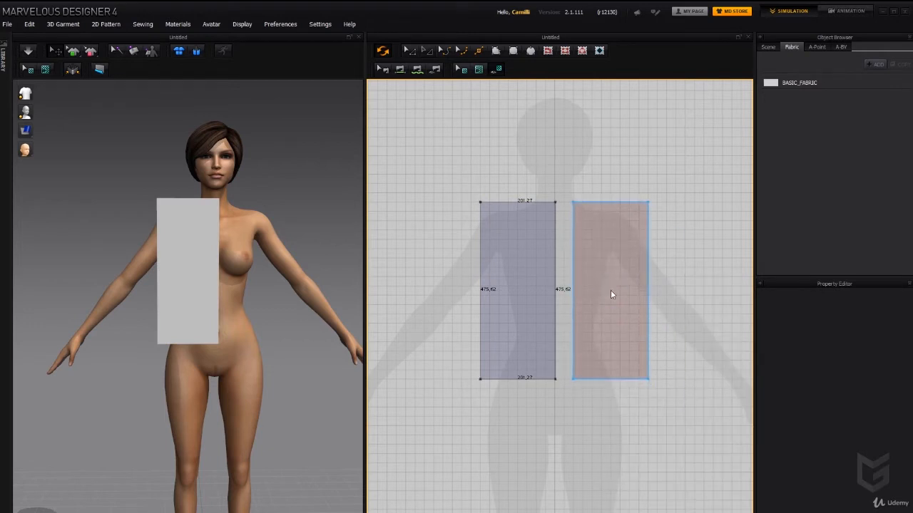
left_click(610, 291)
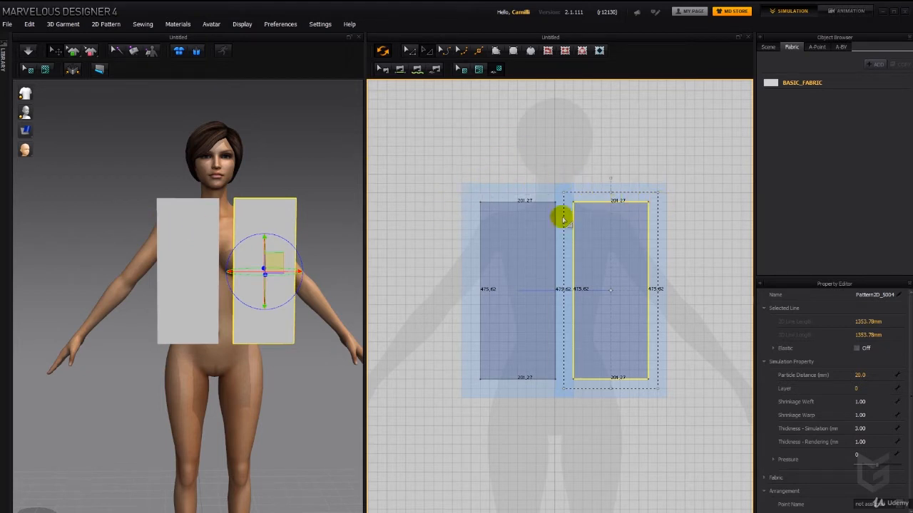
middle_click_drag(463, 321, 398, 317)
left_click(435, 187)
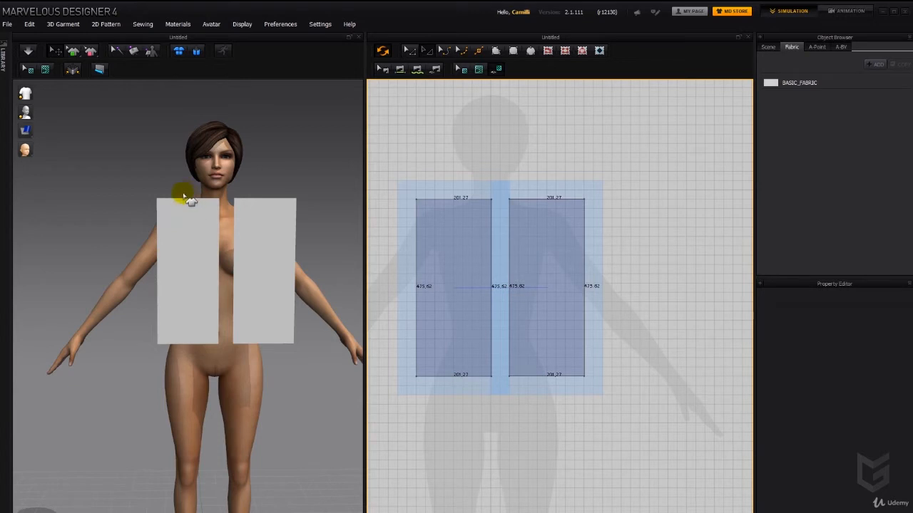
- Add a point about 100 mm along the upper edge and another 170 mm down the outer side edge of the front panels
right_click_drag(204, 250, 271, 238)
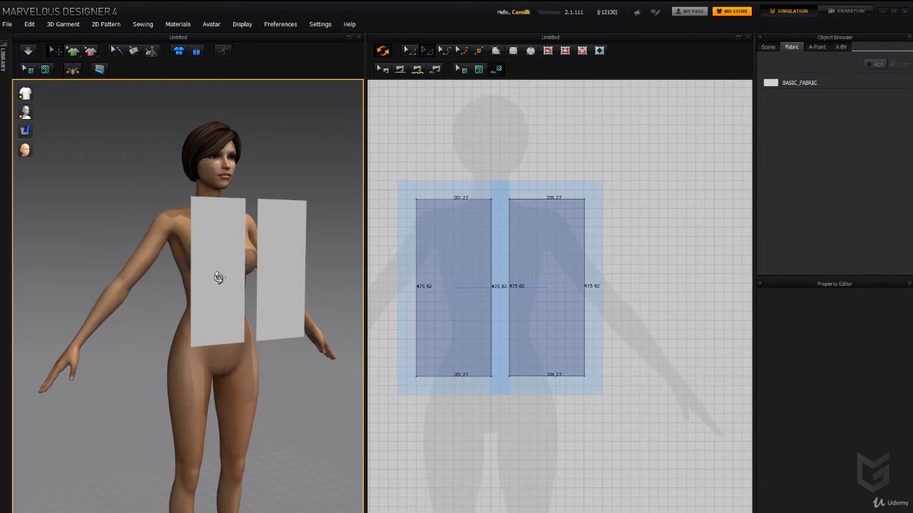
right_click_drag(218, 278, 181, 281)
middle_click_drag(468, 242, 497, 249)
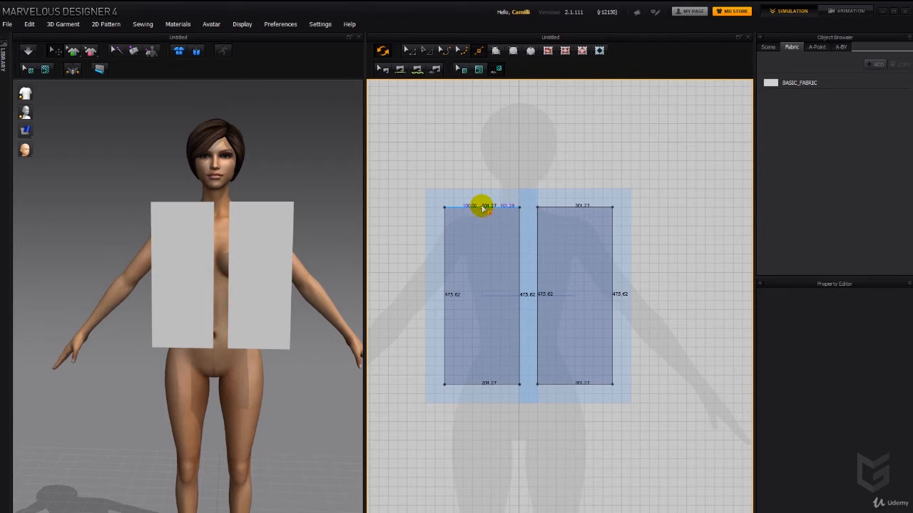
left_click(483, 207)
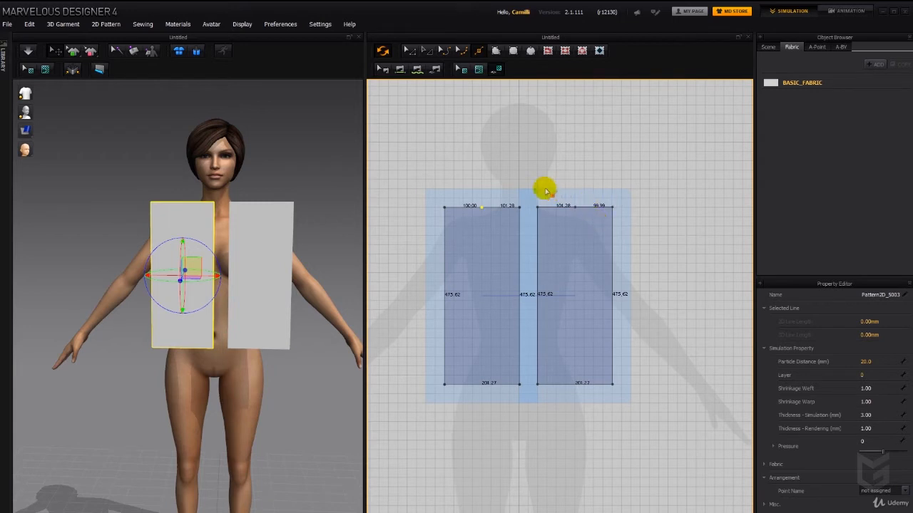
left_click(117, 243)
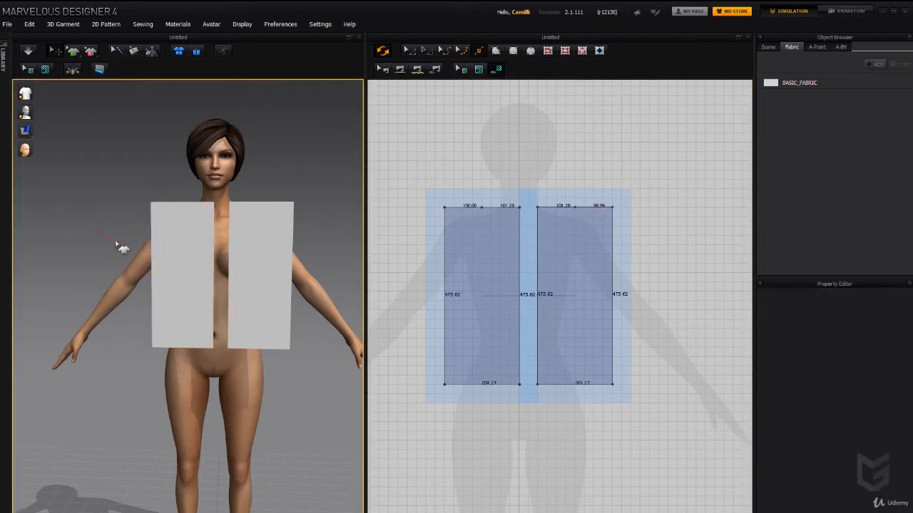
left_click(158, 260)
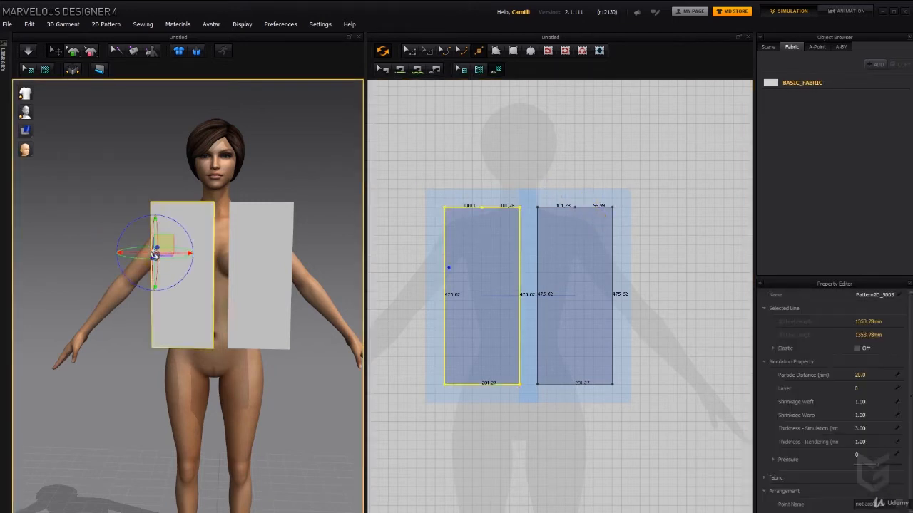
left_click(441, 266)
- Copy both front panels and paste the pair beside them in the 2D pattern area as back panels
left_click(592, 256, "shift")
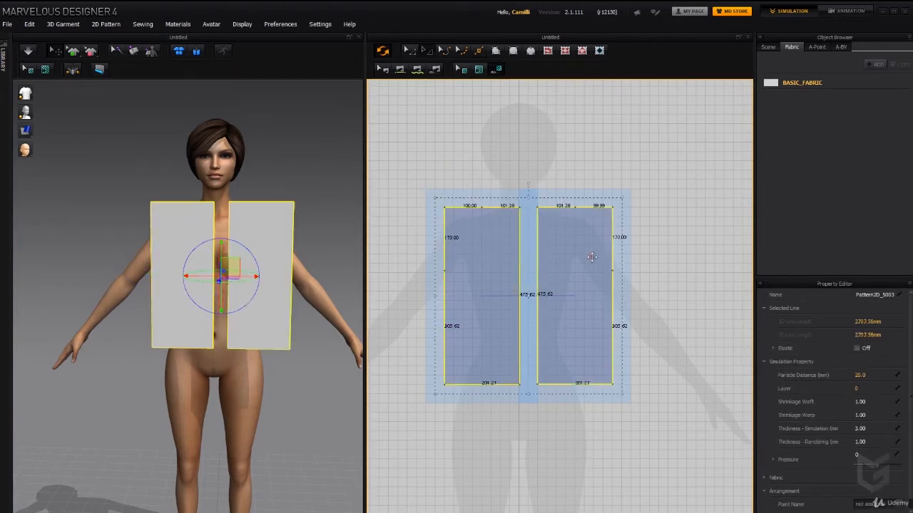
key("ctrl+v")
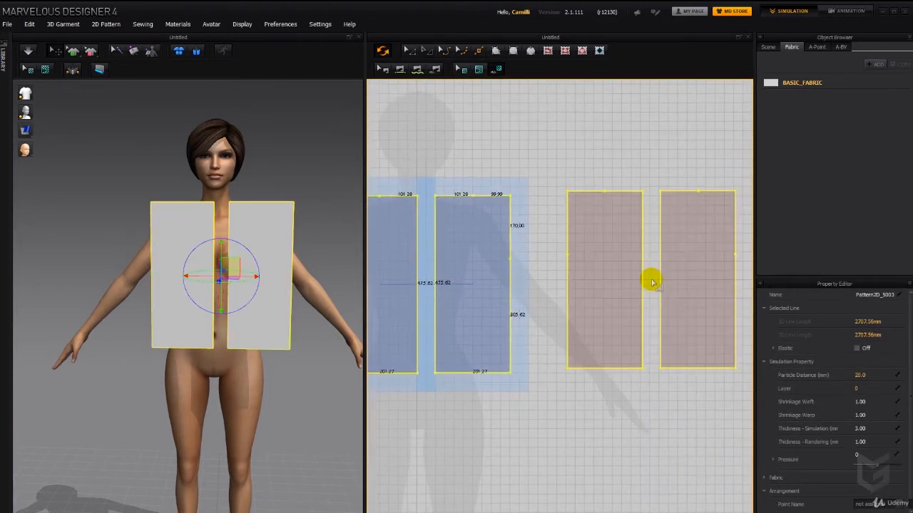
left_click(650, 284)
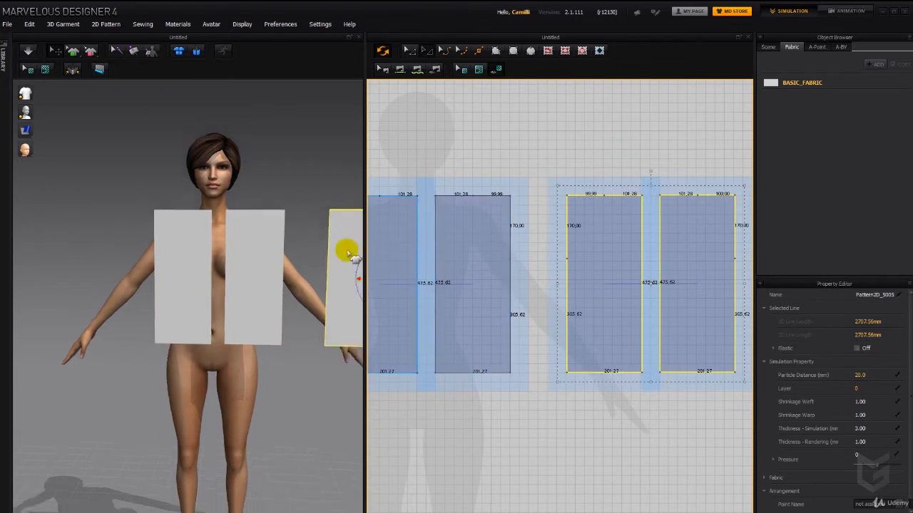
- Position the pasted panels behind the avatar's back in 3D and flip them horizontally
right_click_drag(347, 249, 200, 315)
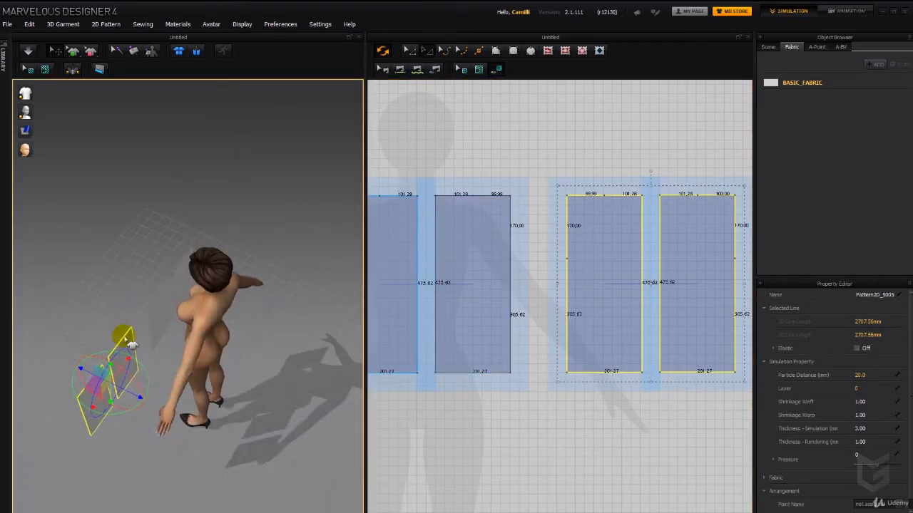
left_click_drag(127, 337, 251, 294)
right_click_drag(251, 294, 187, 270)
left_click_drag(187, 270, 223, 282)
right_click_drag(224, 281, 278, 265)
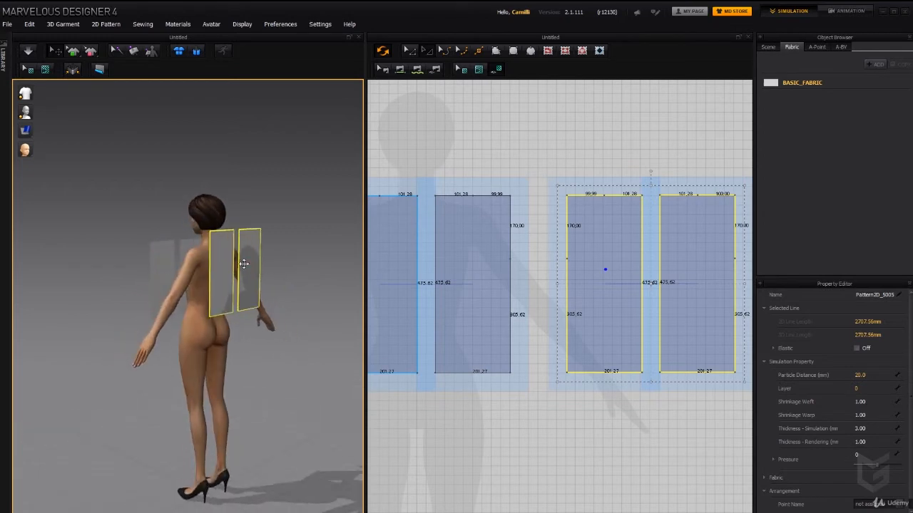
left_click_drag(248, 263, 240, 265)
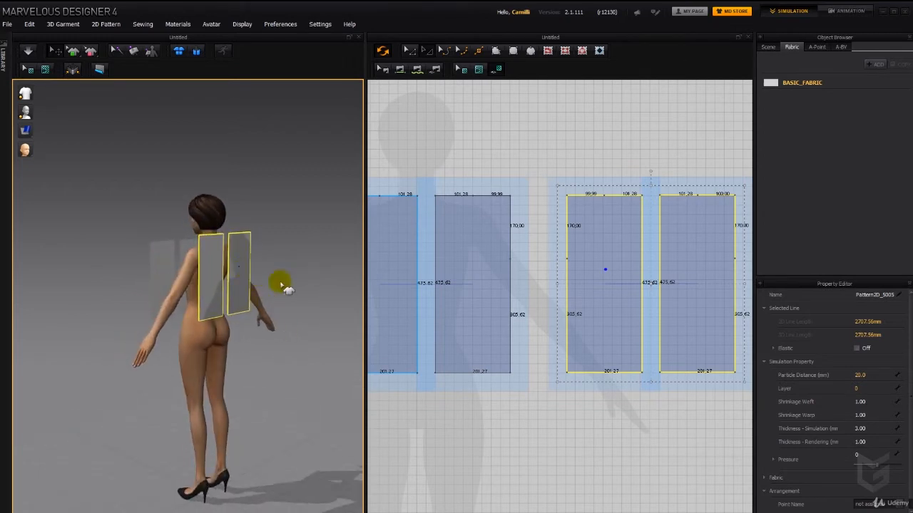
right_click_drag(281, 285, 215, 268)
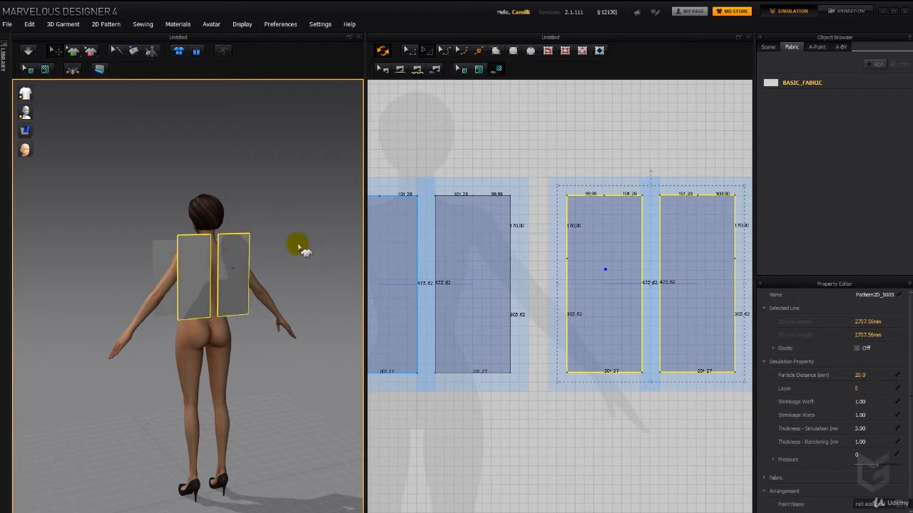
right_click(234, 245)
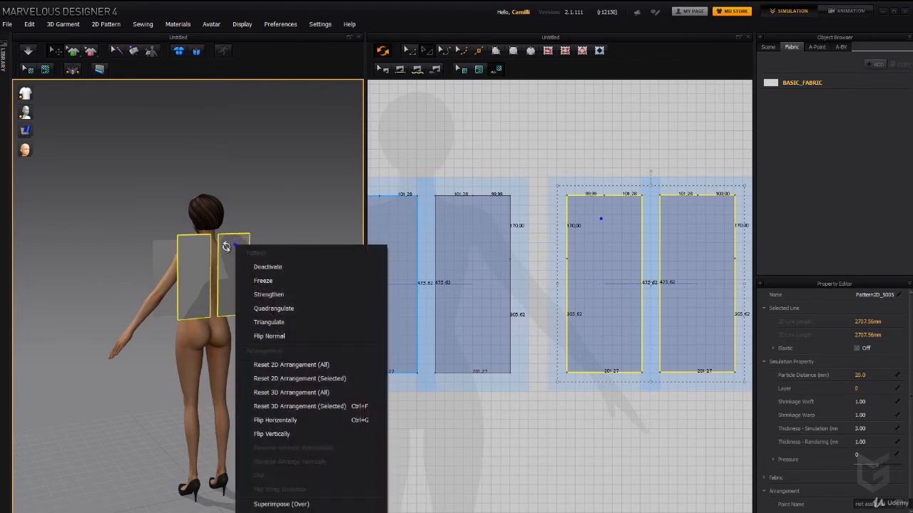
left_click(282, 422)
- Shape a V-neckline by lowering the inner upper corner of the front panels until the centre edges are about 381 mm long
key("2")
middle_click_drag(485, 255, 557, 252)
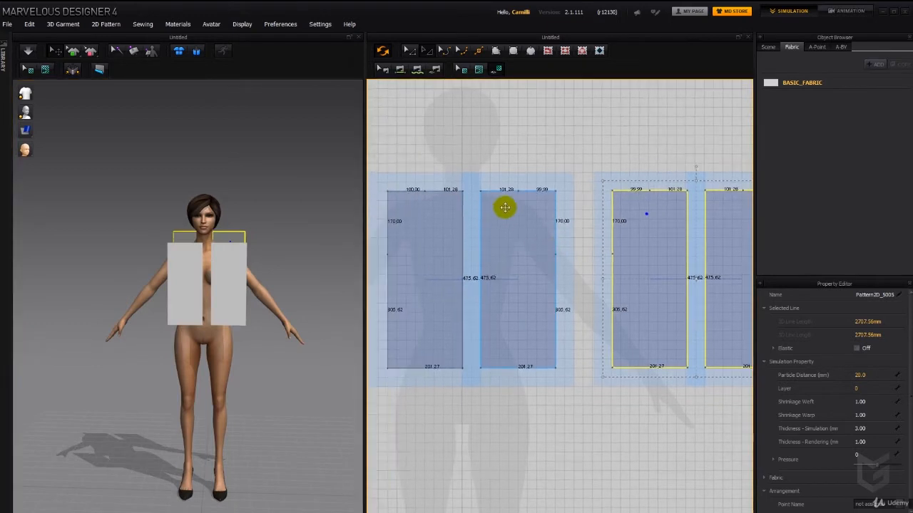
key("z")
left_click(462, 191)
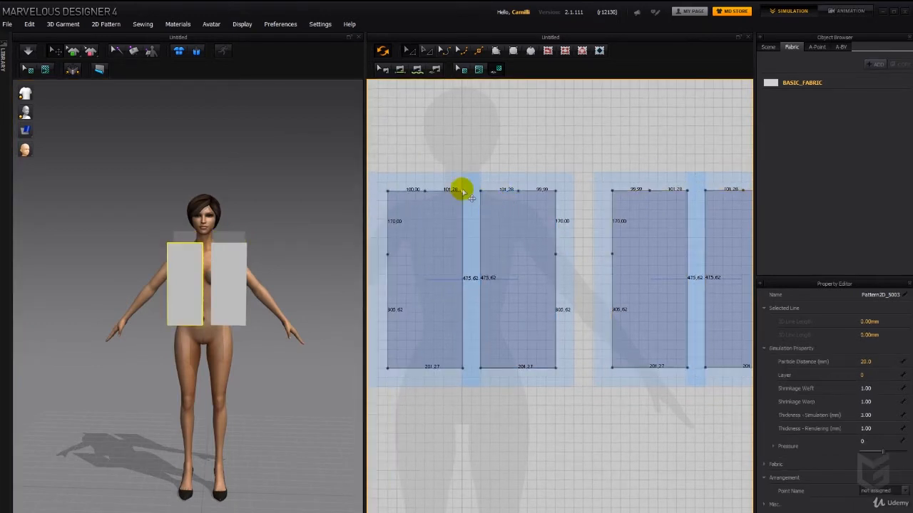
left_click_drag(464, 193, 462, 227)
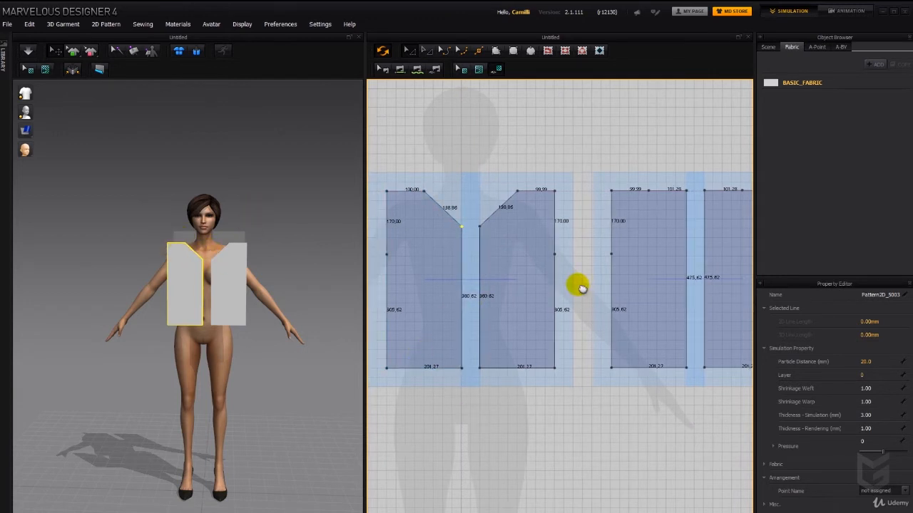
- Sew the two front panels together along their centre edges, and the two back panels along theirs
key("n")
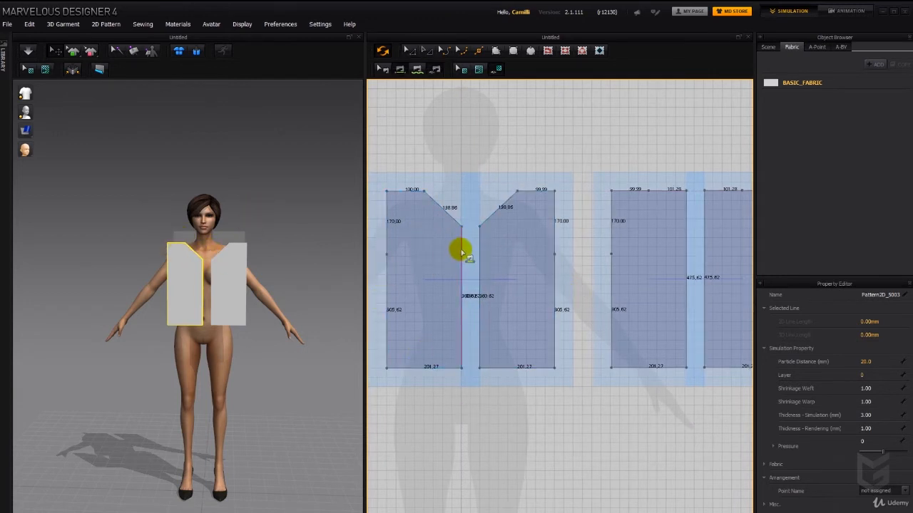
left_click(462, 252)
left_click(480, 258)
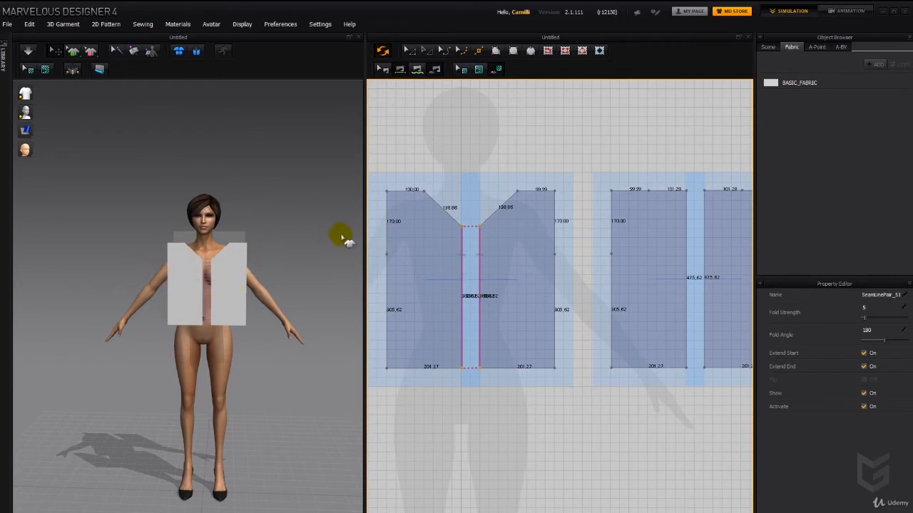
middle_click_drag(641, 260, 586, 254)
left_click(630, 236)
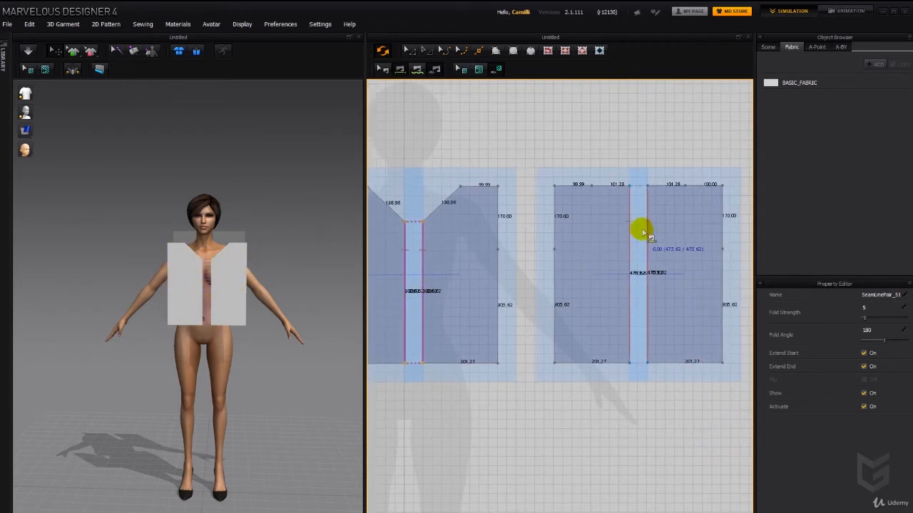
left_click(644, 234)
- Sew the front and back panels together along the lower side edges on both sides, leaving the armholes open
left_click(553, 275)
scroll(554, 275, "down", 2)
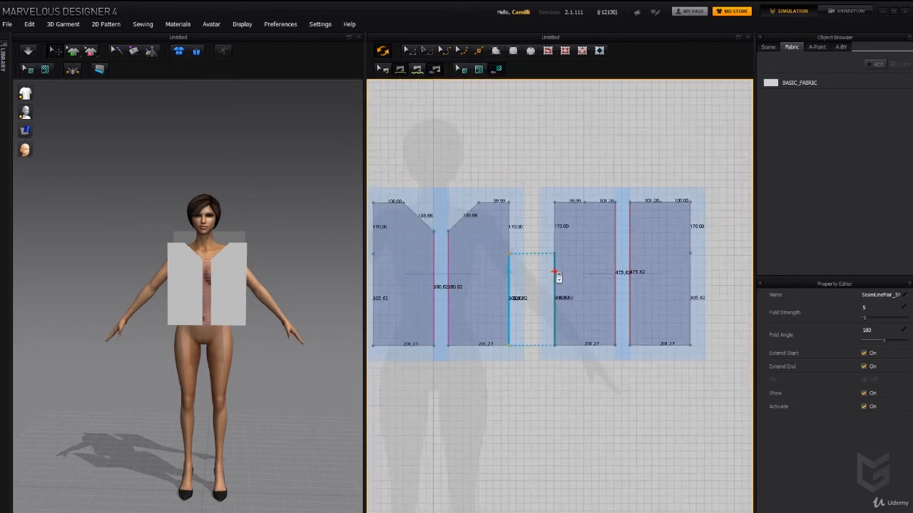
middle_click_drag(556, 274, 572, 273)
left_click(390, 266)
left_click(710, 271)
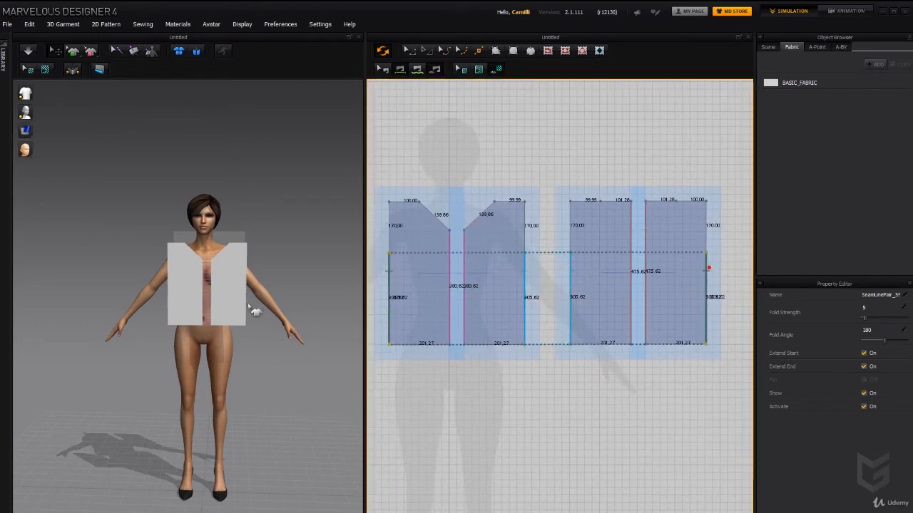
- Sew both front shoulder edges to the matching outer segments of the back panels' upper edges
mouse_move(250, 309)
right_mouse_down()
mouse_move(171, 306)
mouse_move(264, 299)
right_mouse_up()
scroll(519, 202, "up", 2)
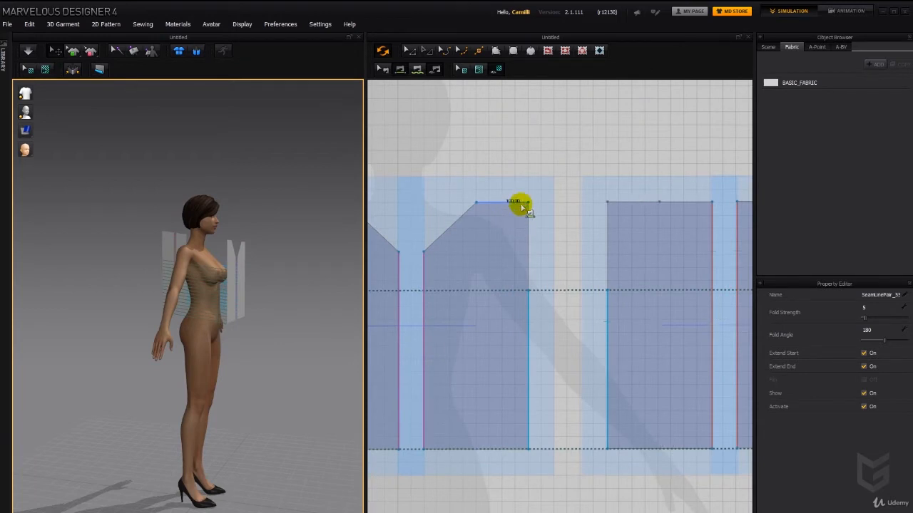
left_click(517, 206)
left_click(608, 200)
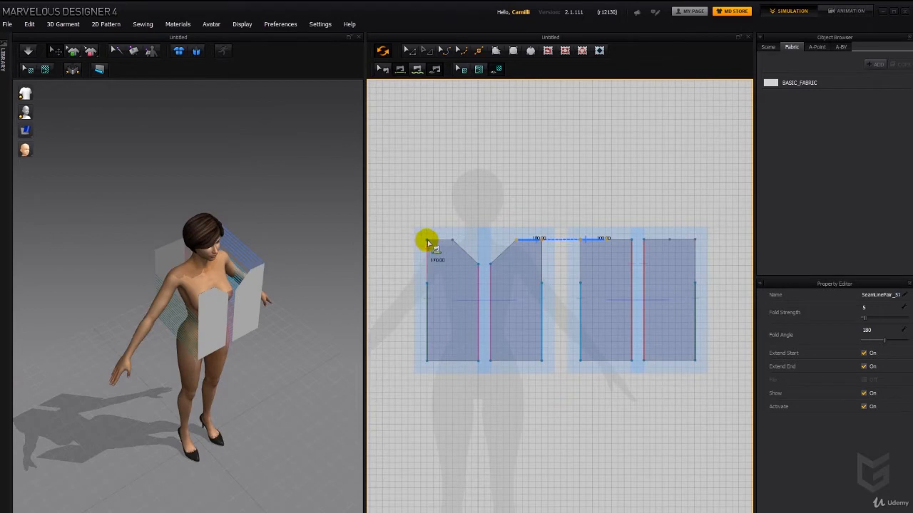
left_click(673, 239)
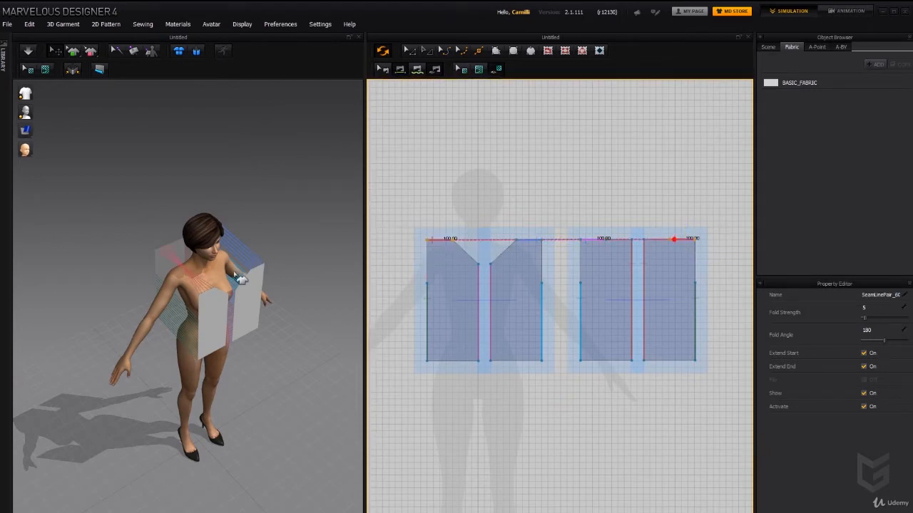
- Reverse the sewing direction of the crossed shoulder seam on the left front panel in the pattern view
left_click(383, 68)
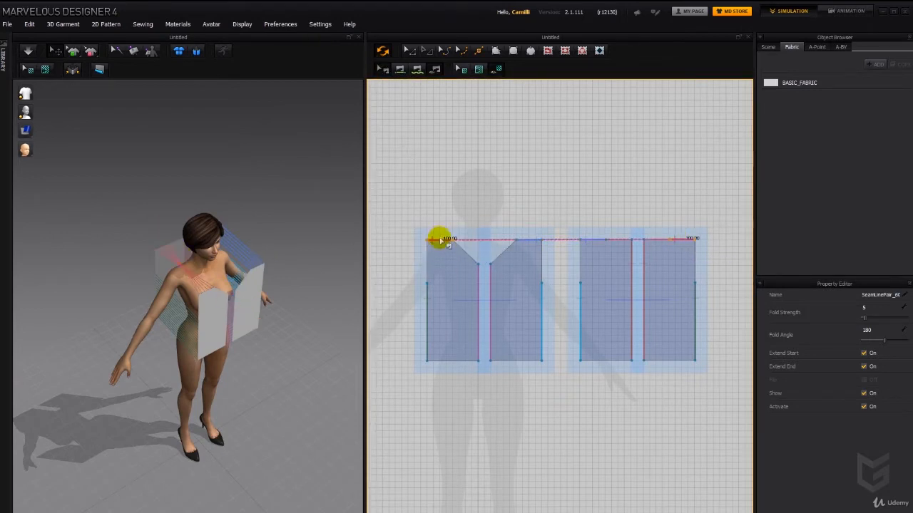
right_click(440, 241)
left_click(458, 249)
- Run the simulation to drape the sewn panels on the avatar and check the fit around the torso
right_click_drag(225, 319, 223, 285)
key("space")
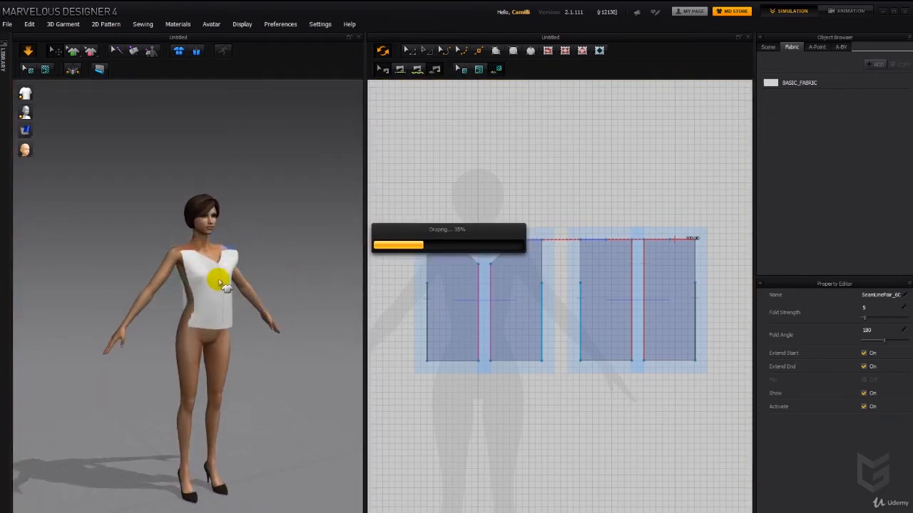
right_click_drag(256, 314, 204, 306)
scroll(204, 306, "up", 3)
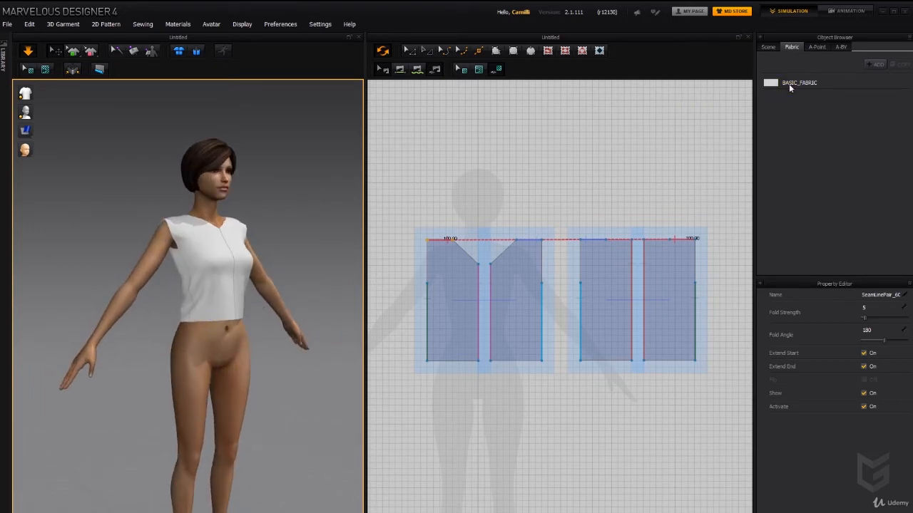
- Open the physical property presets of BASIC_FABRIC and inspect the draped top on the avatar
left_click(789, 83)
left_click(868, 469)
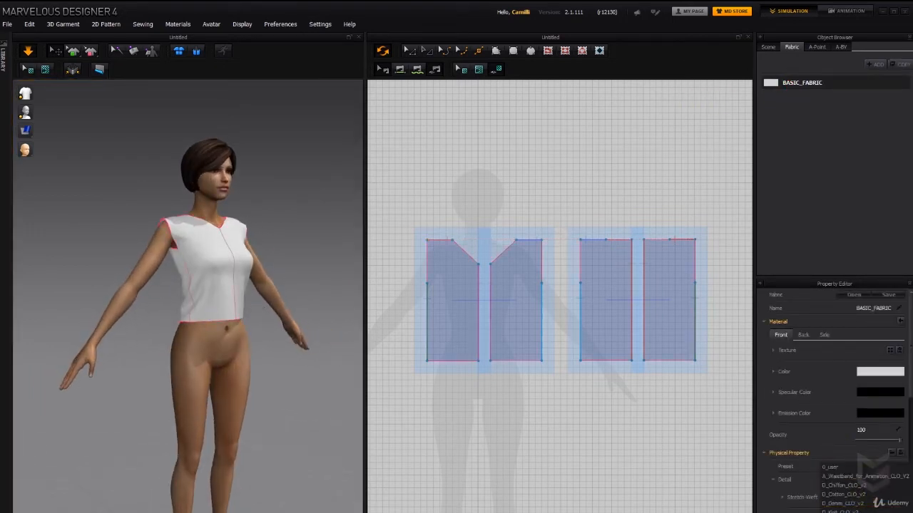
left_click(279, 320)
right_click_drag(265, 346, 214, 355)
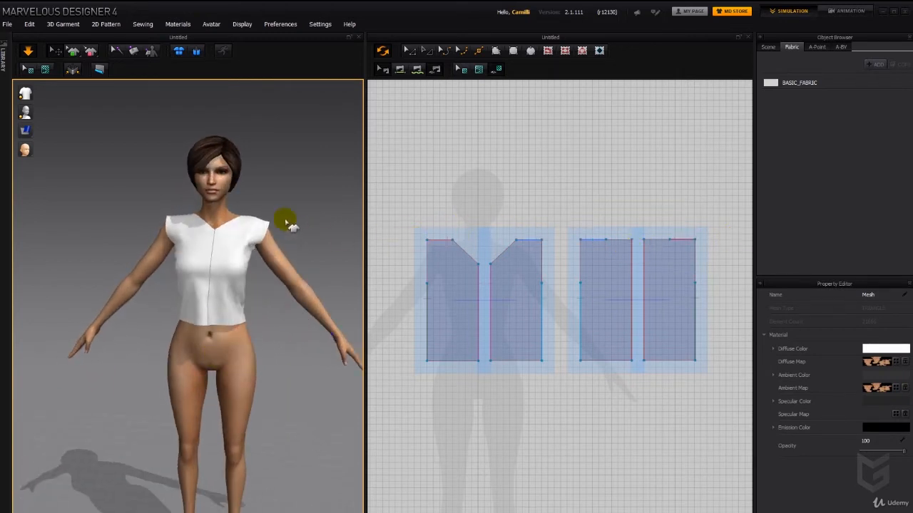
right_click_drag(288, 216, 245, 207)
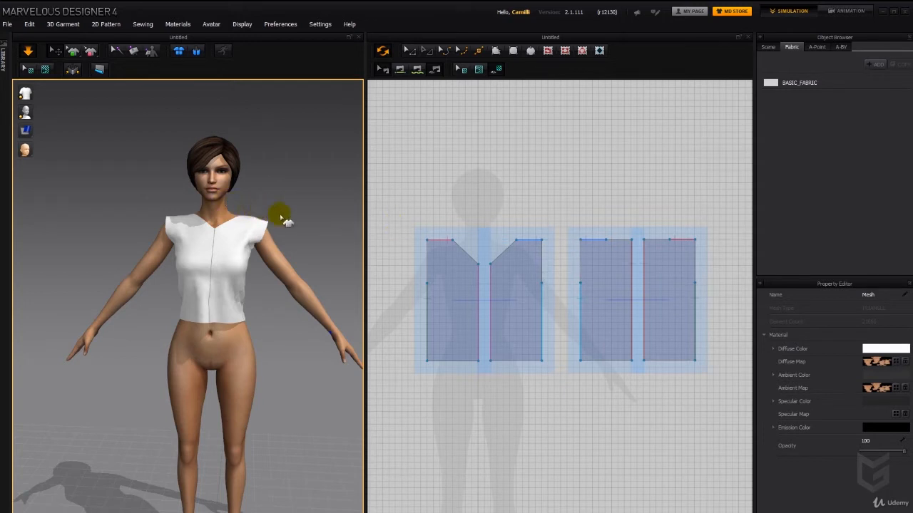
- Lower the outer shoulder points of the front and back panels together to slope the shoulders
left_click(458, 209)
left_click(434, 249)
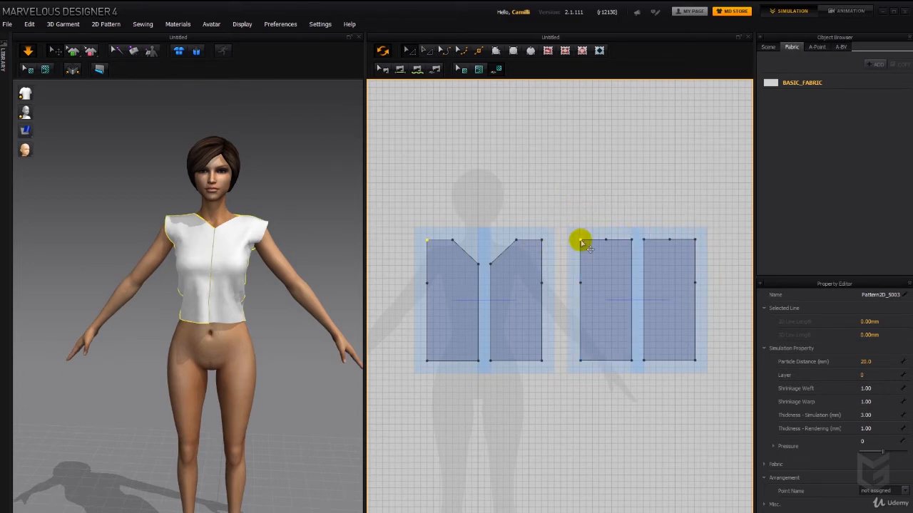
left_click_drag(581, 244, 580, 247)
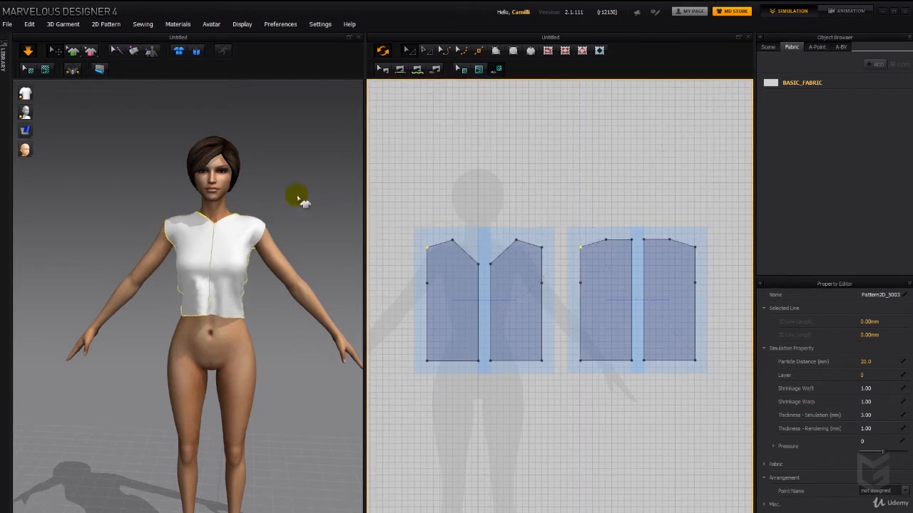
right_click_drag(263, 239, 225, 246)
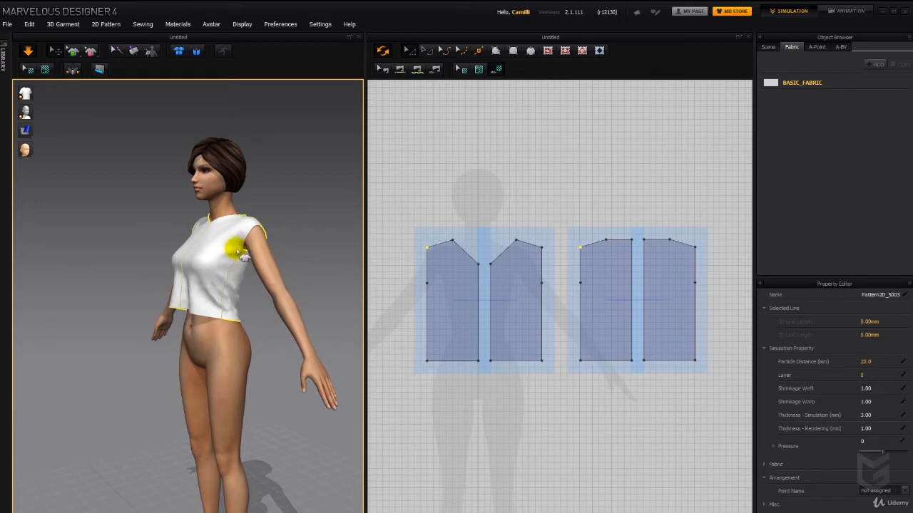
- Lower the underarm points of the front and back panels, making the armhole edges about 165 mm long
left_click(426, 283)
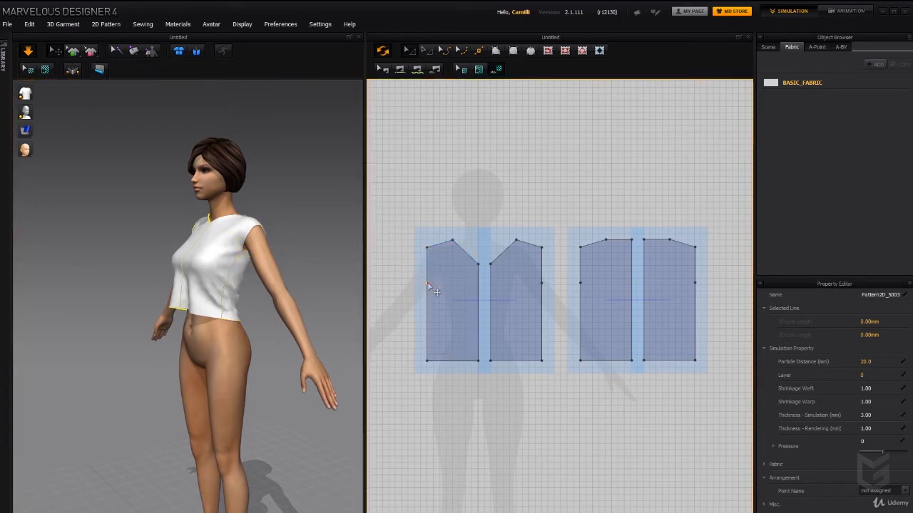
left_click(579, 286)
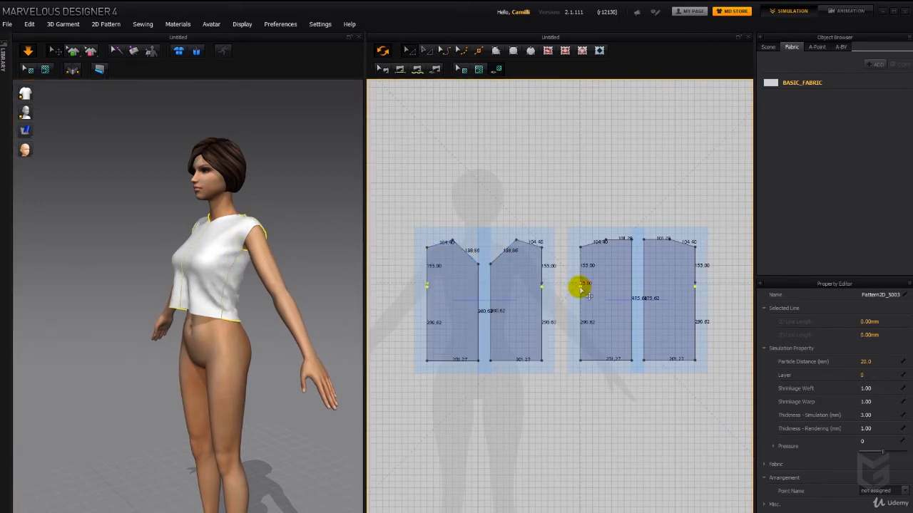
left_click_drag(580, 291, 580, 292)
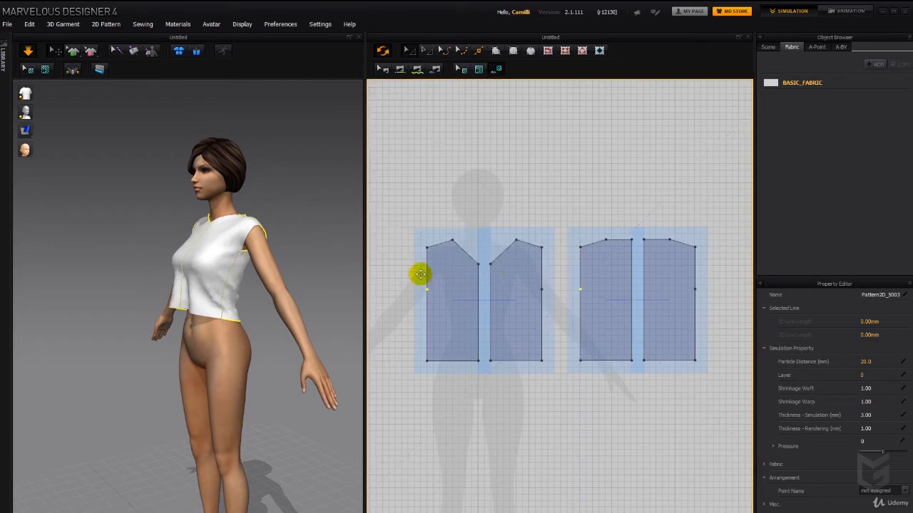
right_click_drag(194, 280, 338, 276)
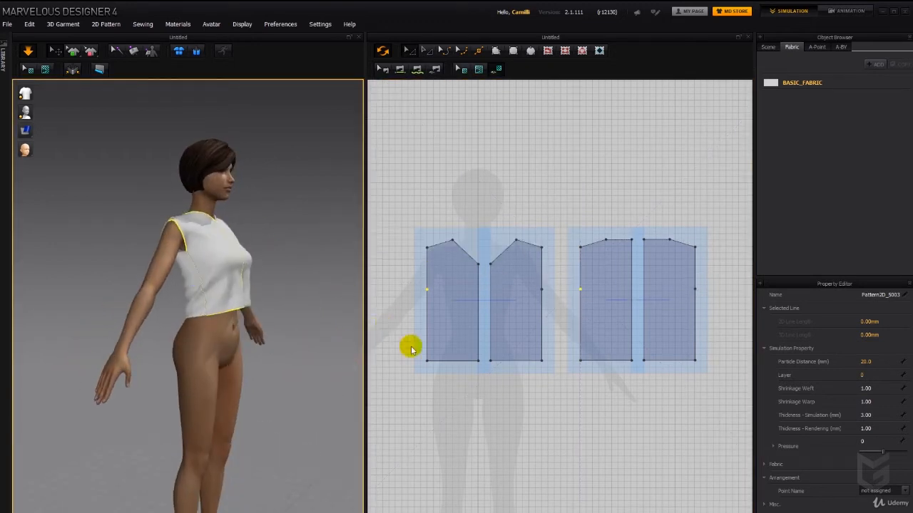
- Lower the hem edges of the front and back panels together, making the side edges about 321 mm long
left_click(450, 361)
left_click(593, 362, "shift")
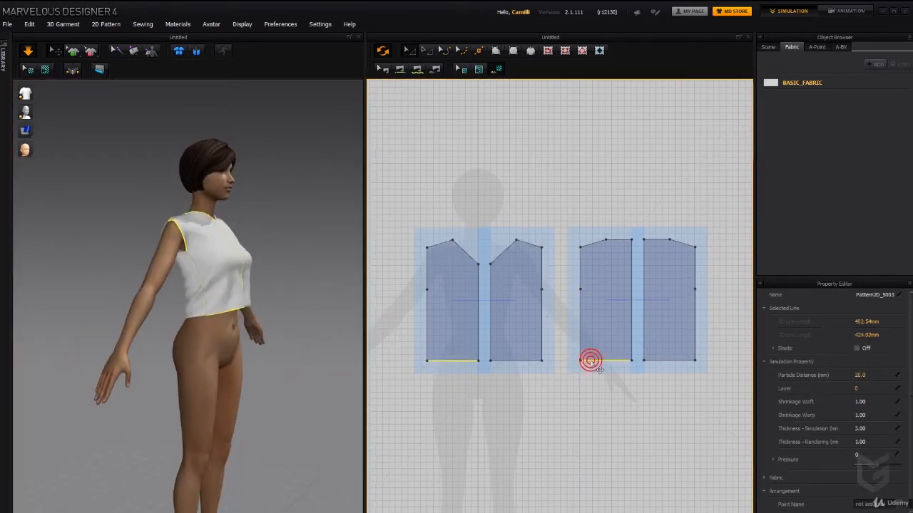
left_click_drag(591, 362, 591, 371)
right_click_drag(171, 342, 222, 343)
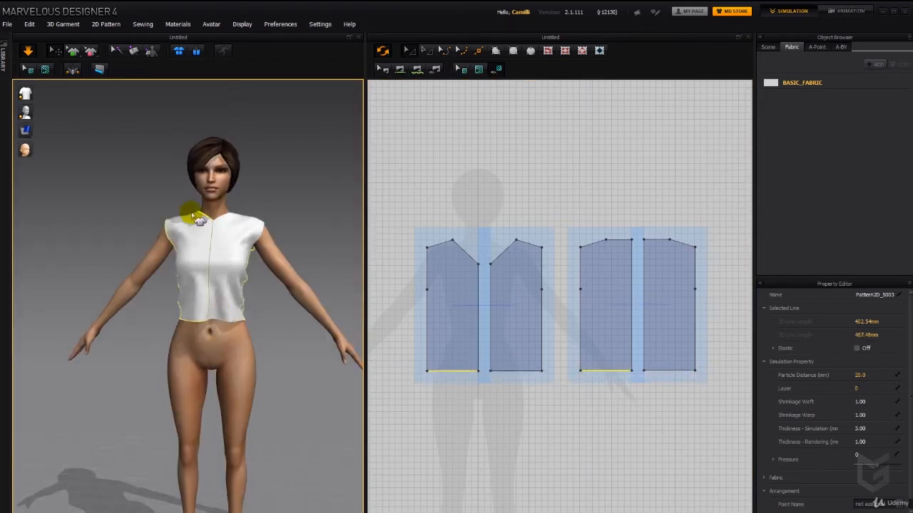
- Deepen the front V-neck by lowering its center point, making the center front edge about 356 mm long
left_click(498, 224)
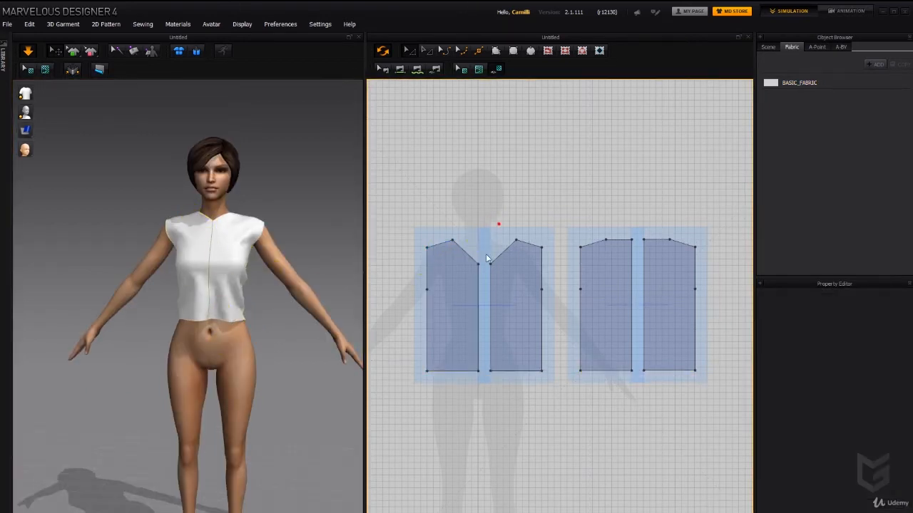
left_click(479, 266)
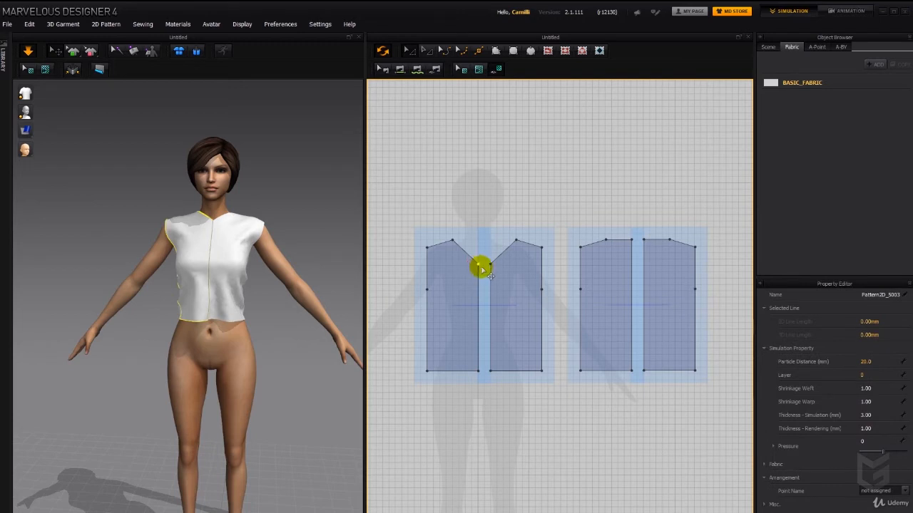
left_click_drag(483, 269, 479, 281)
- Curve the front neckline edges into a rounded scoop about 210 mm long on each side
left_click(238, 236)
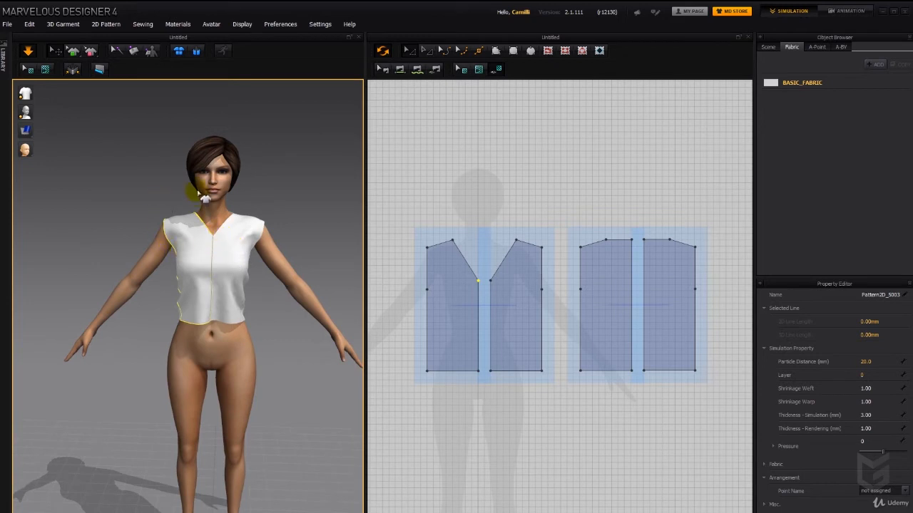
left_click(465, 258)
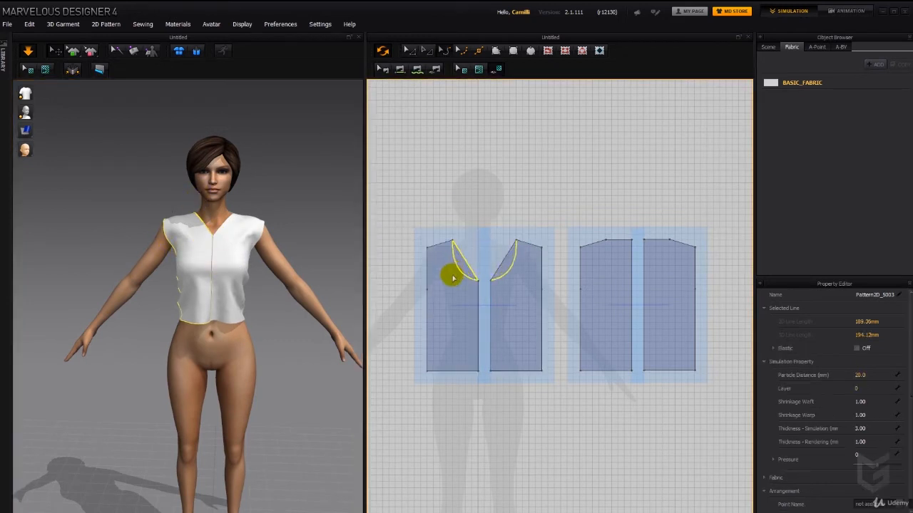
left_click_drag(453, 278, 450, 279)
- Lower the center neckline point of the back panels to form a V with edges about 126 mm long
right_click_drag(230, 252, 434, 252)
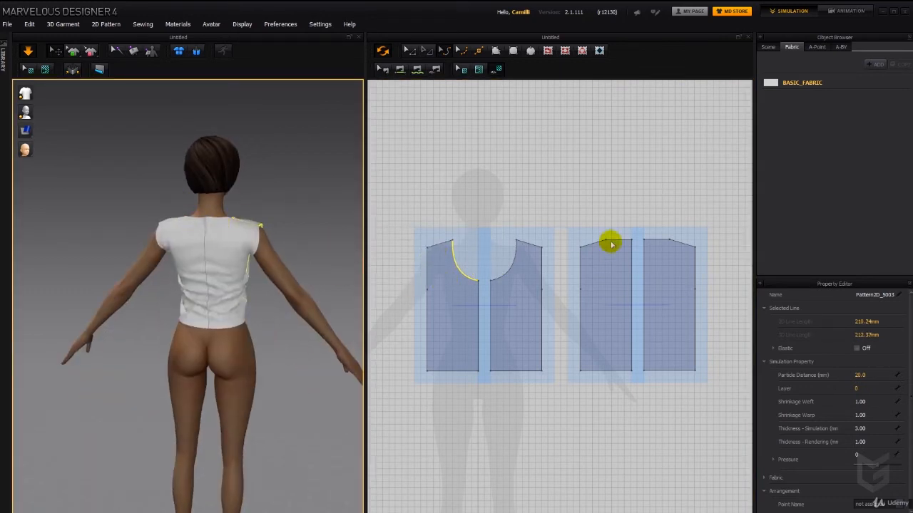
left_click_drag(631, 243, 631, 262)
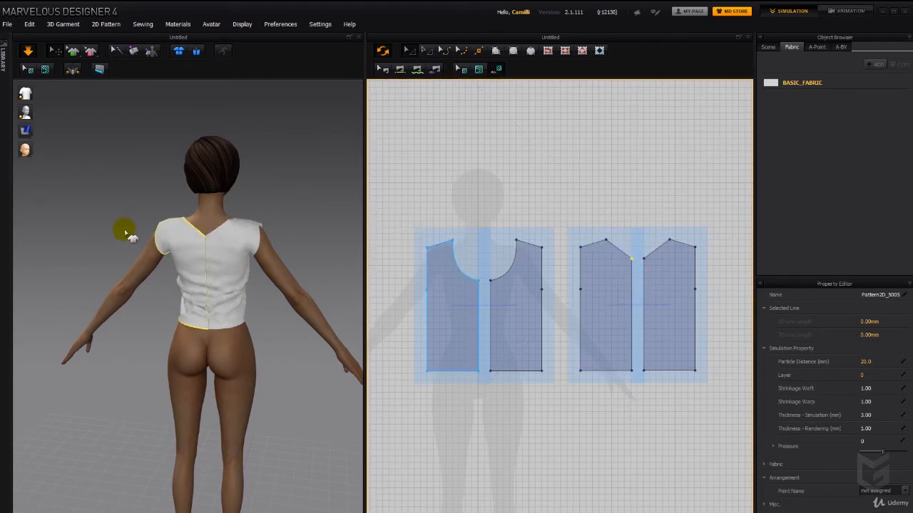
mouse_move(194, 263)
right_mouse_down()
mouse_move(422, 266)
mouse_move(214, 270)
mouse_move(196, 255)
right_mouse_up()
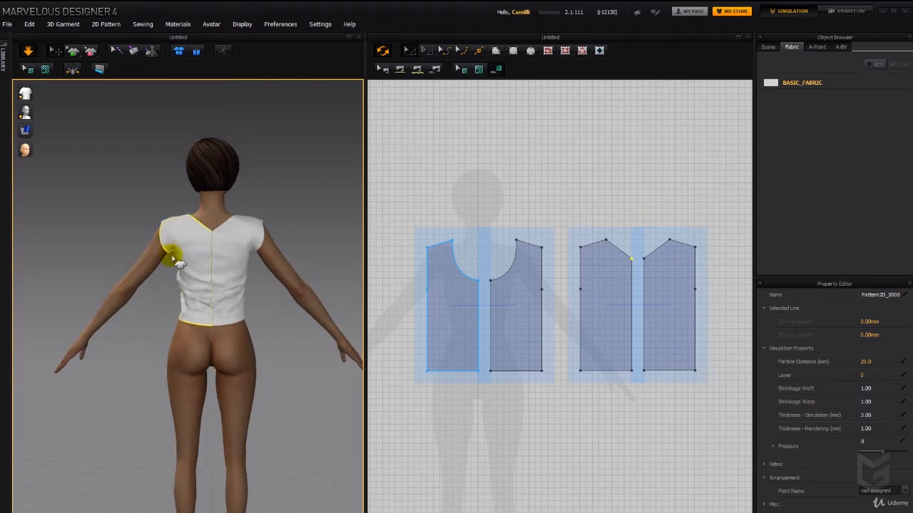
- Curve the armhole edges of the back panels inward to about 196 mm in length
left_click(581, 273)
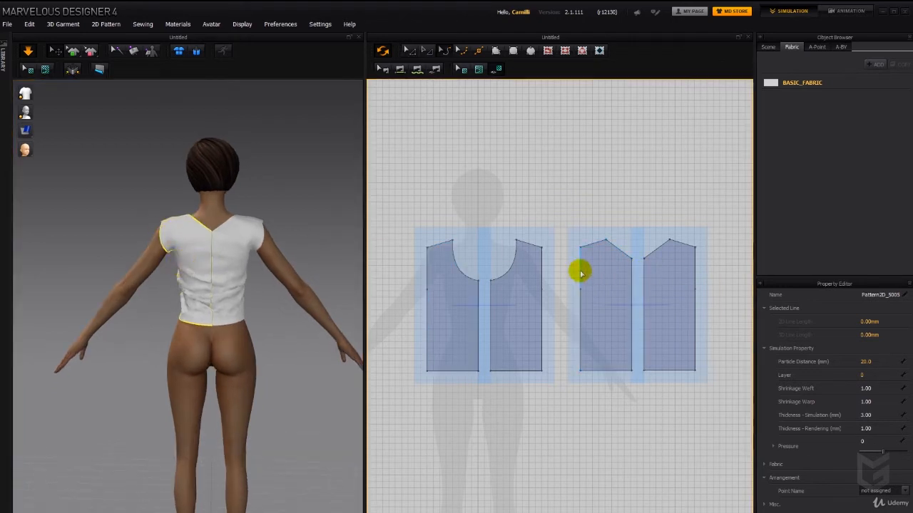
left_click(581, 272)
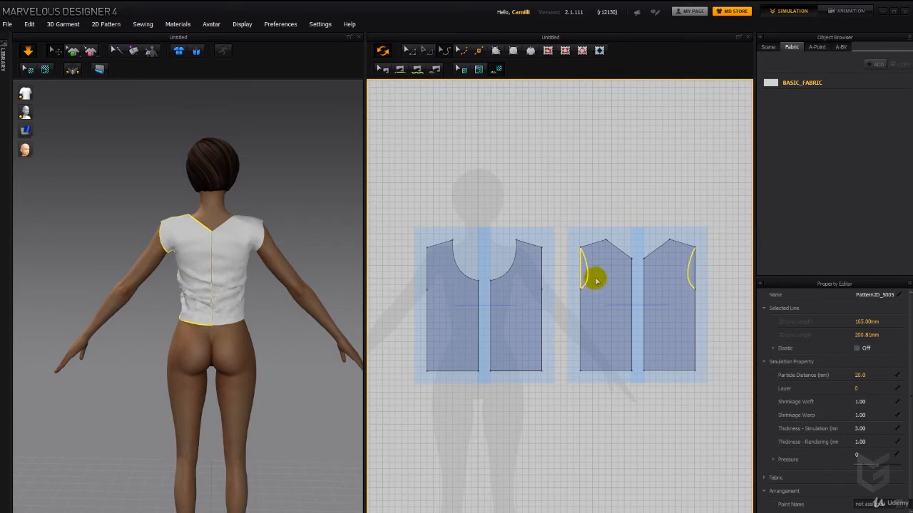
left_click_drag(596, 281, 597, 281)
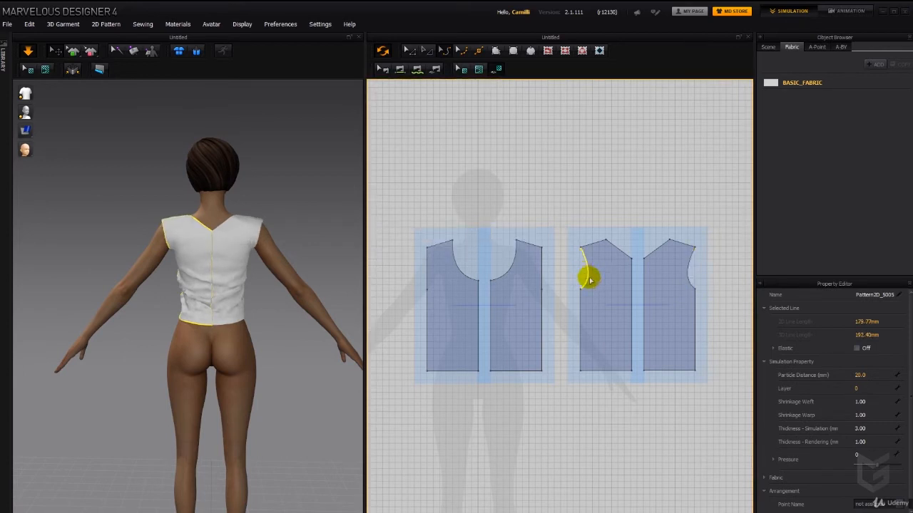
right_click_drag(211, 279, 254, 276)
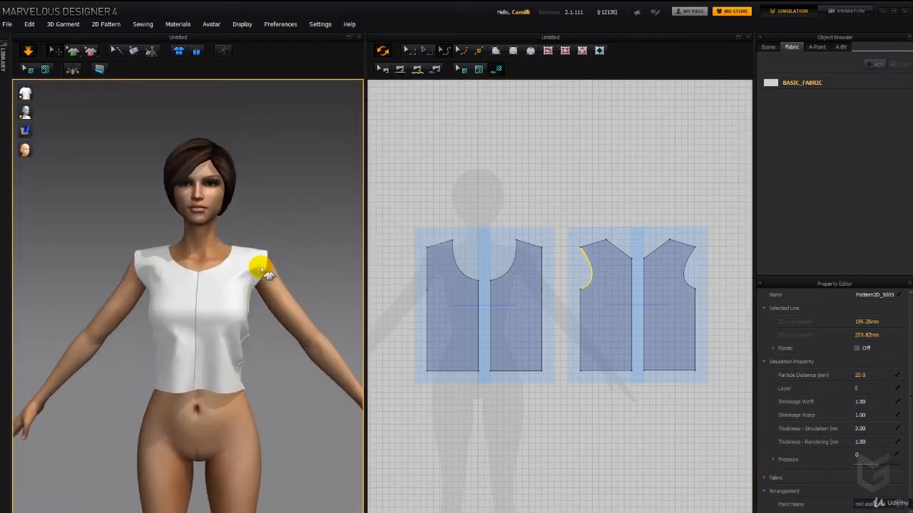
- Curve the armhole edges of the front panels inward to about 180 mm in length
left_click(264, 277)
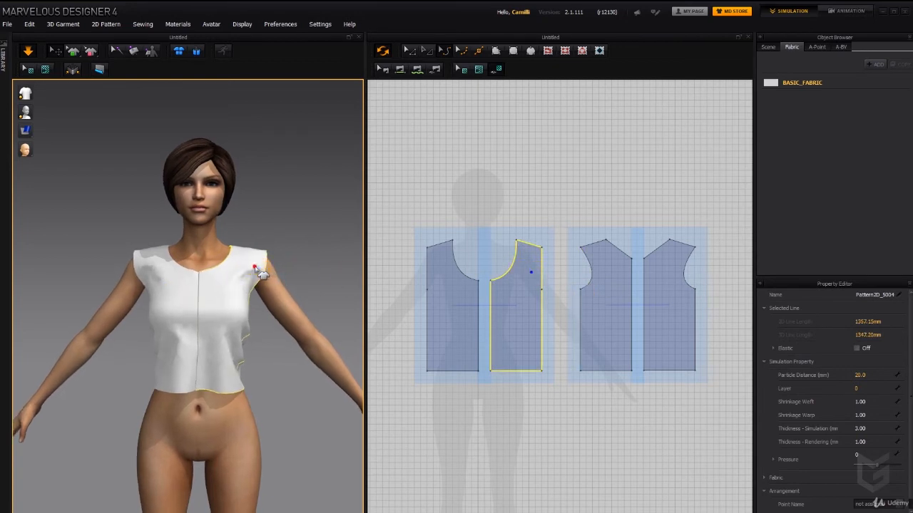
left_click(531, 274)
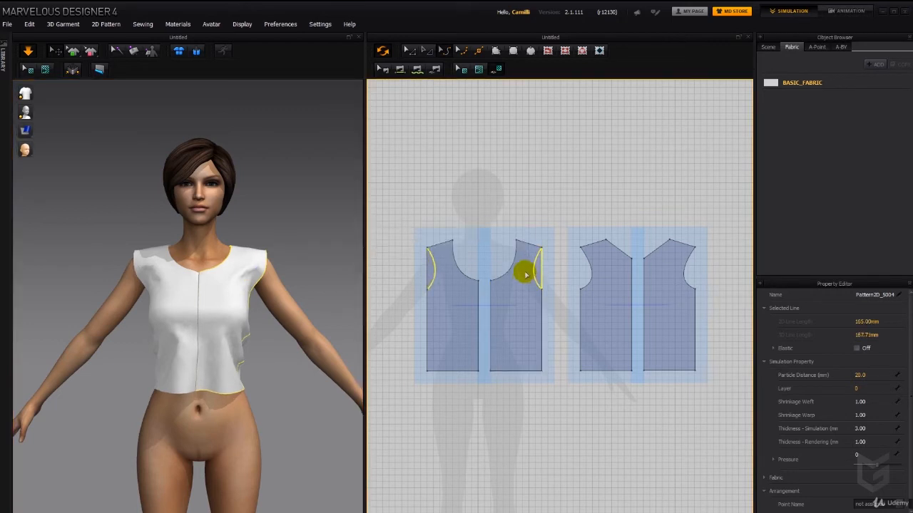
left_click_drag(526, 275, 525, 275)
right_click_drag(314, 309, 307, 279)
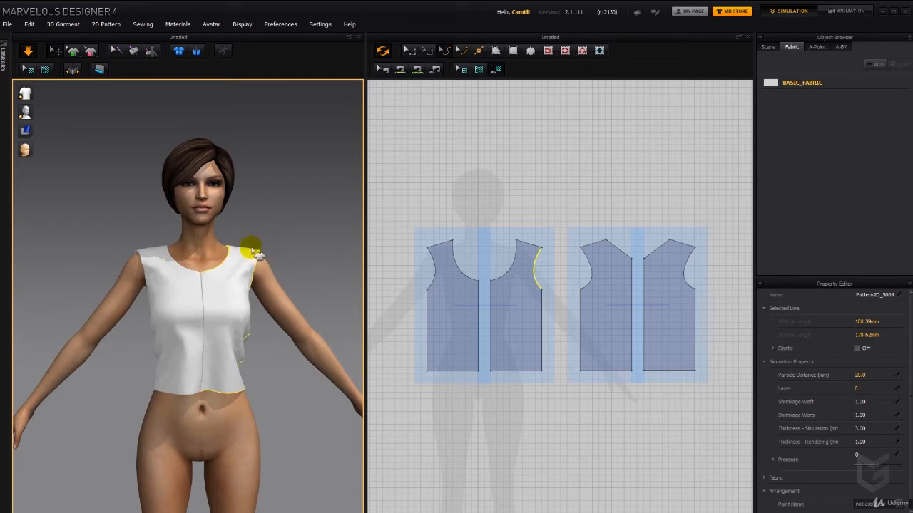
- Move the outer shoulder points of the front and back panels inward to narrow the shoulder edges to about 53 mm
left_click(428, 250)
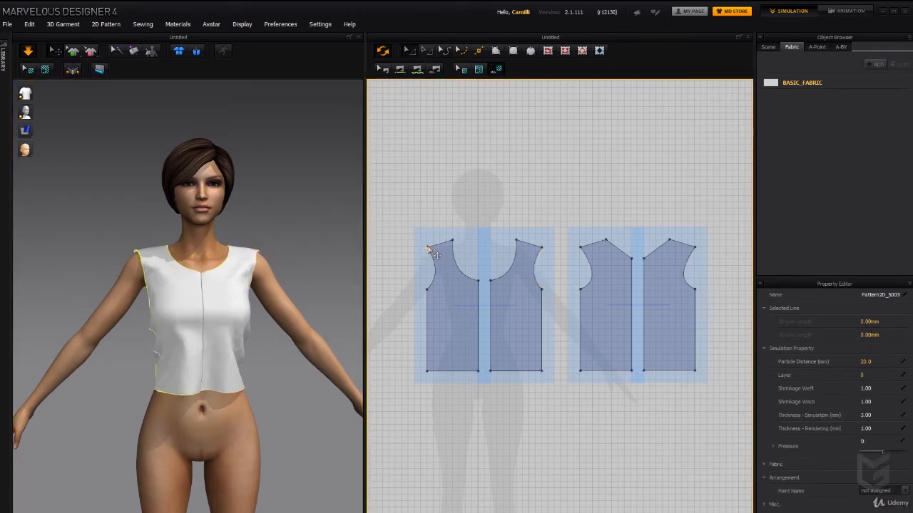
left_click(580, 248, "shift")
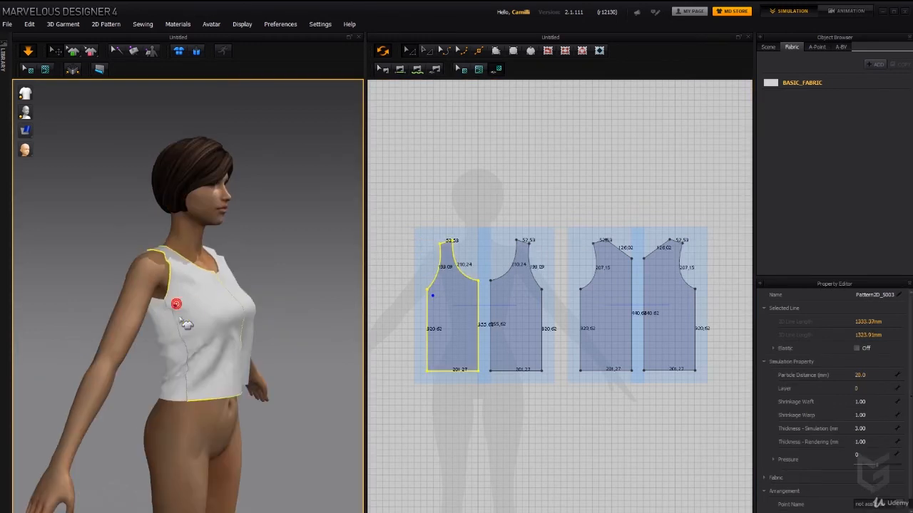
right_click_drag(178, 305, 231, 308)
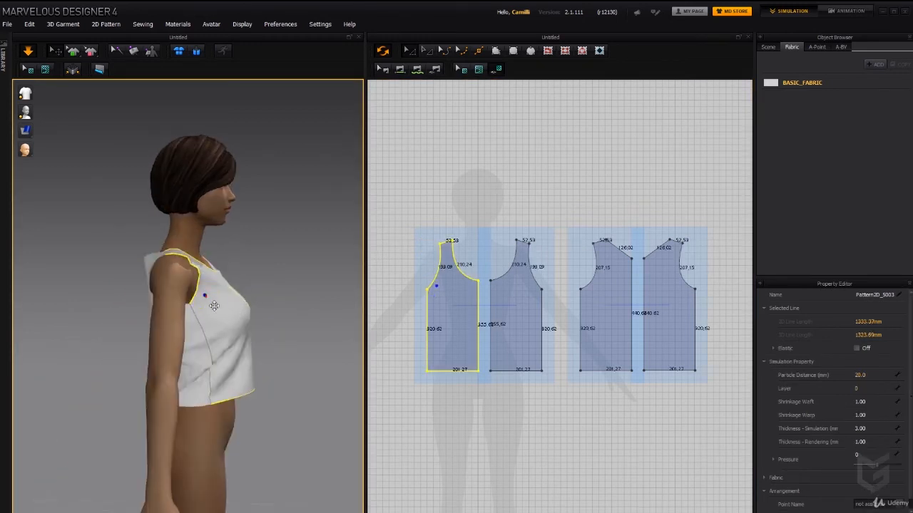
- Pull the draped top downward and around the front and sides of the avatar to straighten the cloth
left_click_drag(214, 306, 258, 365)
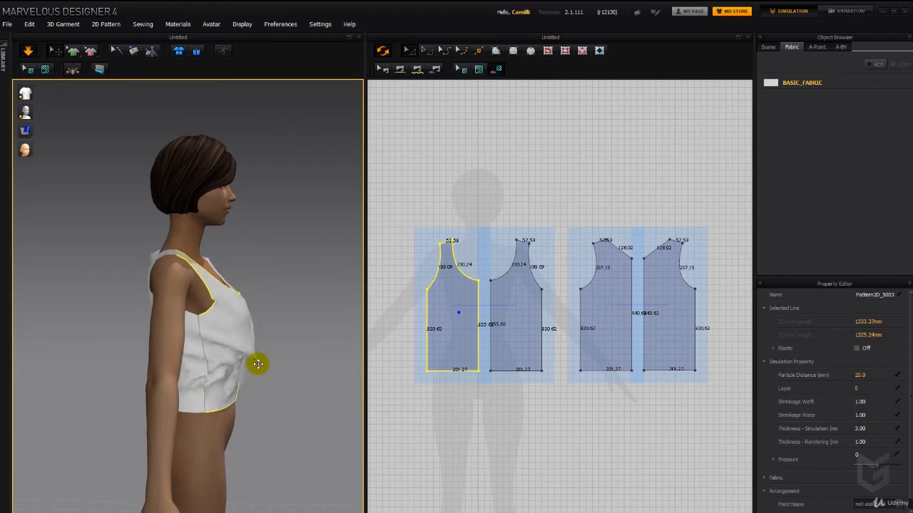
right_click_drag(255, 362, 181, 334)
left_click(174, 284)
right_click_drag(197, 300, 165, 307)
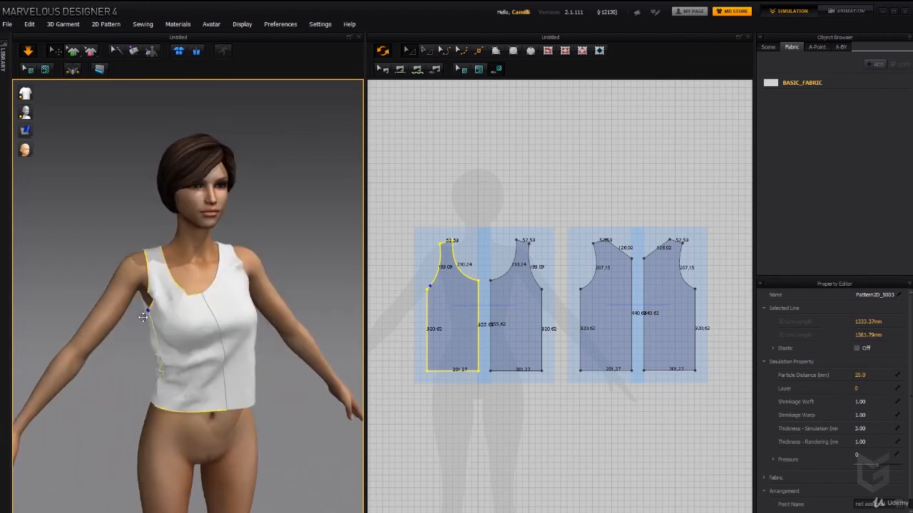
left_click_drag(143, 318, 143, 323)
right_click_drag(145, 325, 196, 356)
left_click_drag(192, 358, 226, 364)
right_click_drag(239, 362, 188, 360)
left_click_drag(190, 363, 198, 428)
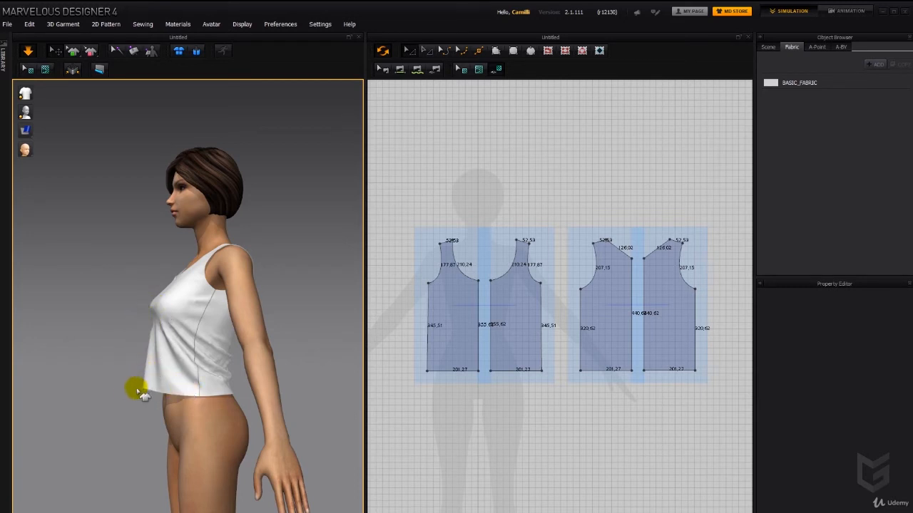
- Lower the center hem point of the front panels by about 20 mm and check the front drape
left_click(478, 369)
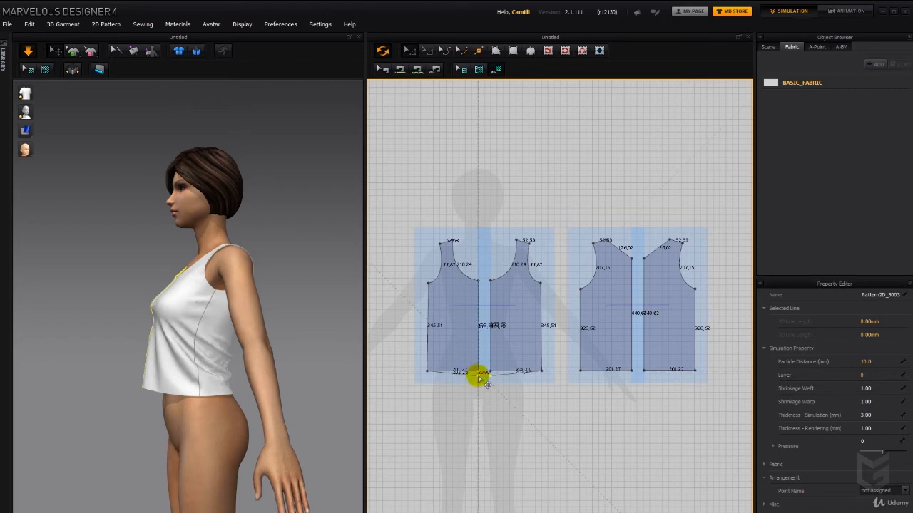
left_click_drag(480, 377, 478, 376)
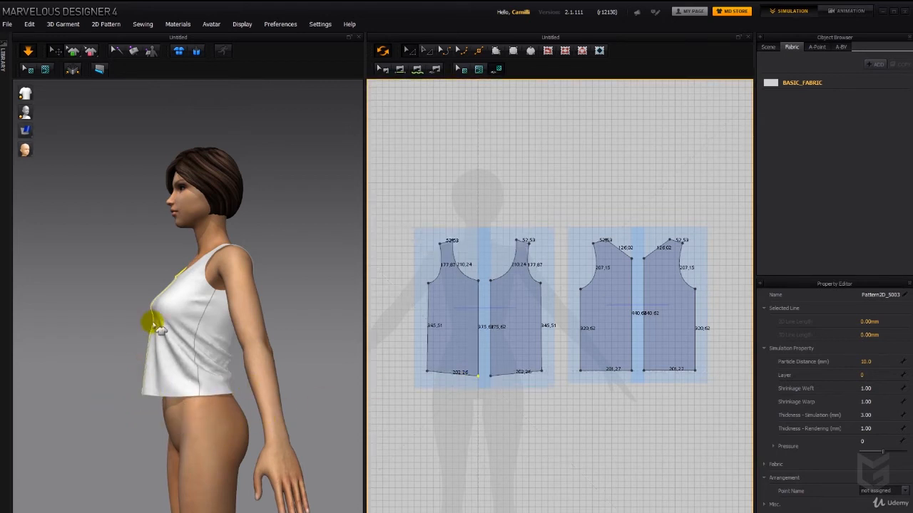
right_click_drag(156, 325, 265, 392)
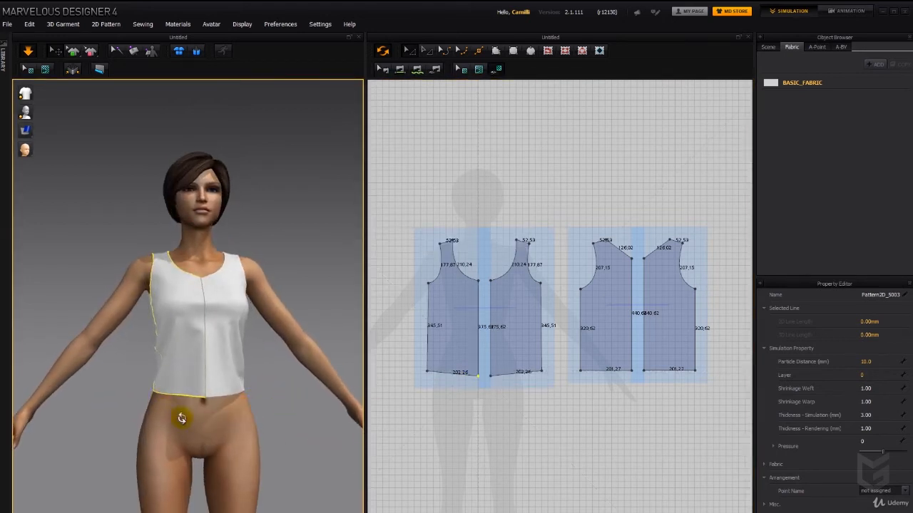
- Raise the center hem point of the back panels, making the center back edge about 386 mm long, and inspect the back drape
right_click_drag(182, 419, 328, 430)
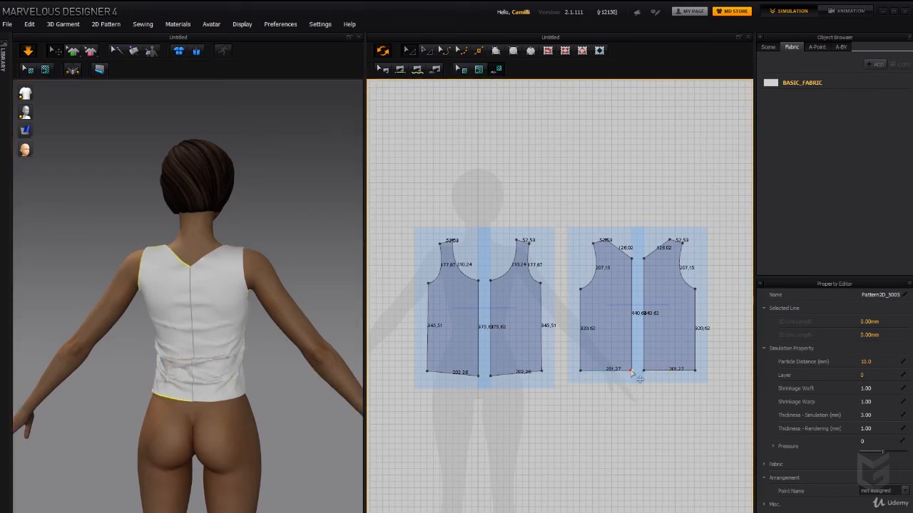
mouse_move(225, 400)
right_mouse_down()
mouse_move(244, 394)
mouse_move(262, 408)
mouse_move(224, 387)
right_mouse_up()
left_click(232, 391)
left_click(199, 387)
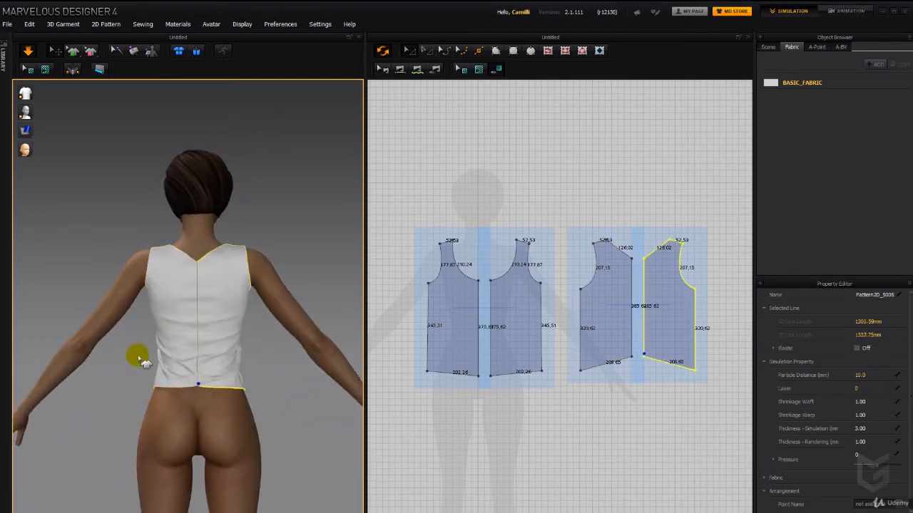
right_click_drag(232, 446, 292, 435)
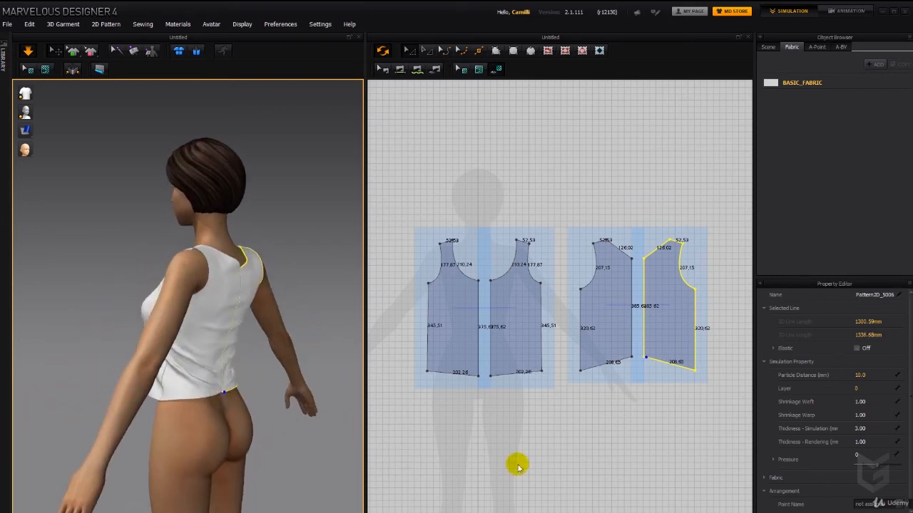
- Curve the hem edges of the front panels to about 203 mm and of the back panels to about 210 mm
left_click(616, 395)
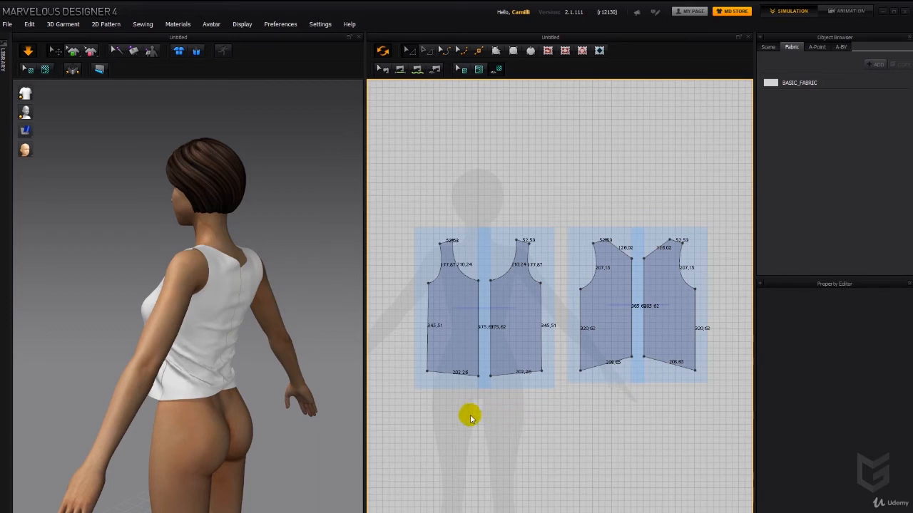
right_click_drag(298, 408, 261, 401)
left_click(457, 373)
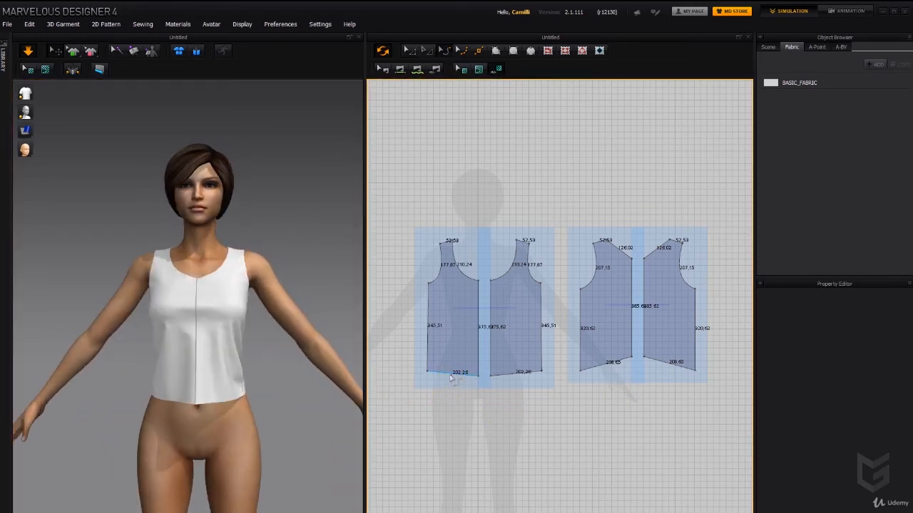
right_click_drag(278, 407, 143, 405)
left_click(606, 364)
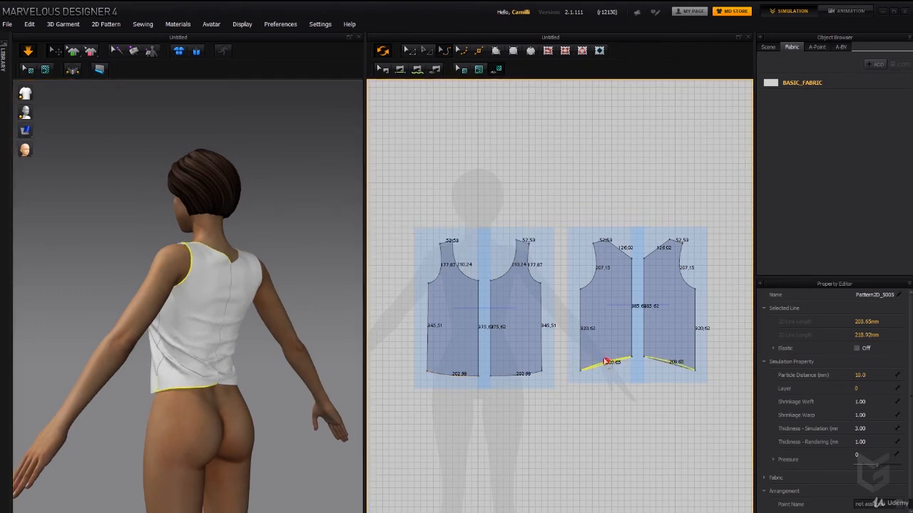
left_click(381, 387)
right_click_drag(264, 399, 408, 414)
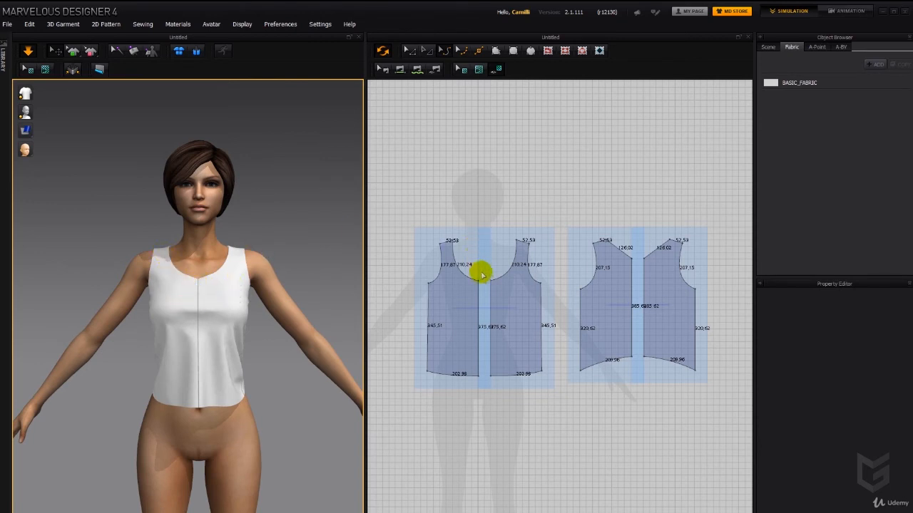
- Lower the center front neckline point, making the center front edge about 291 mm long, and curve the neckline to about 286 mm
left_click(482, 278)
left_click_drag(478, 282, 478, 295)
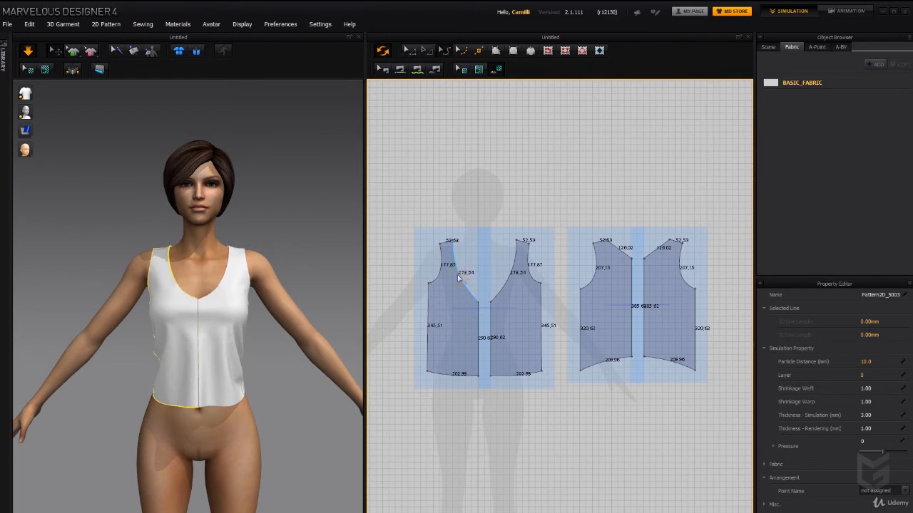
left_click(454, 289)
left_click_drag(455, 291, 428, 306)
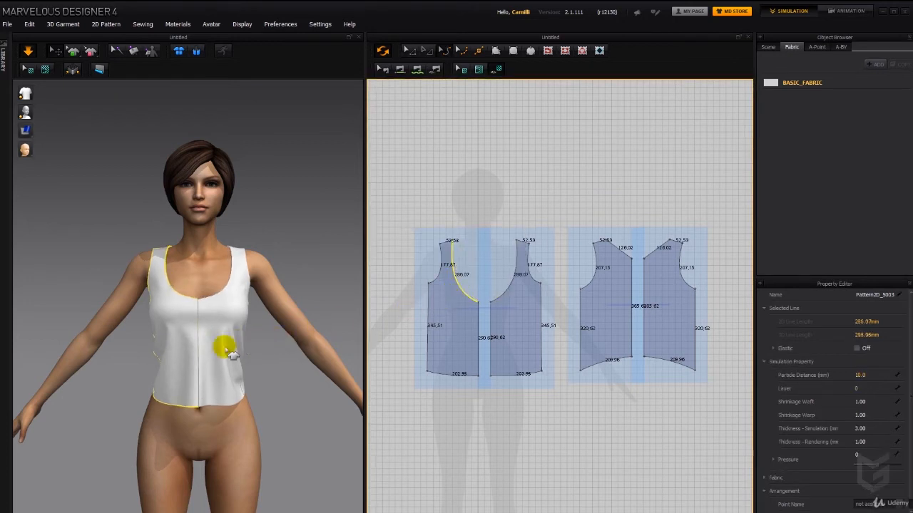
right_click_drag(224, 340, 206, 349)
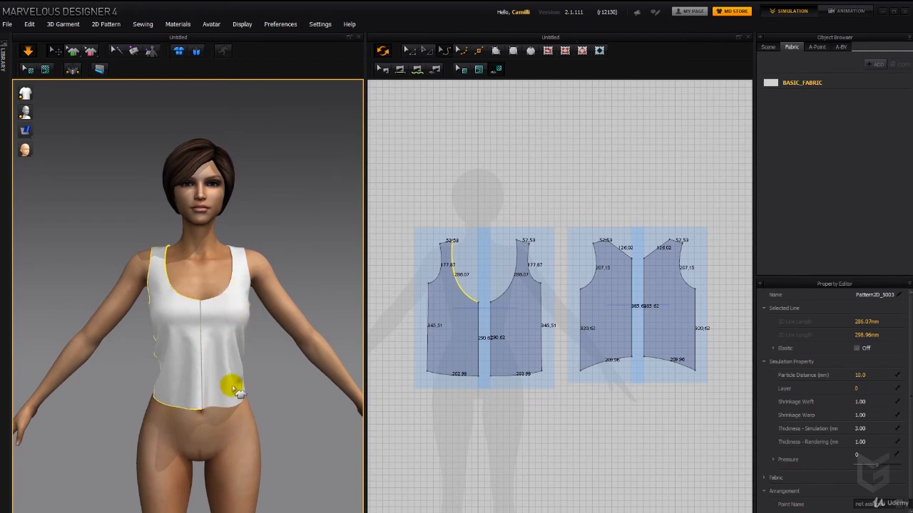
right_click_drag(233, 389, 257, 391)
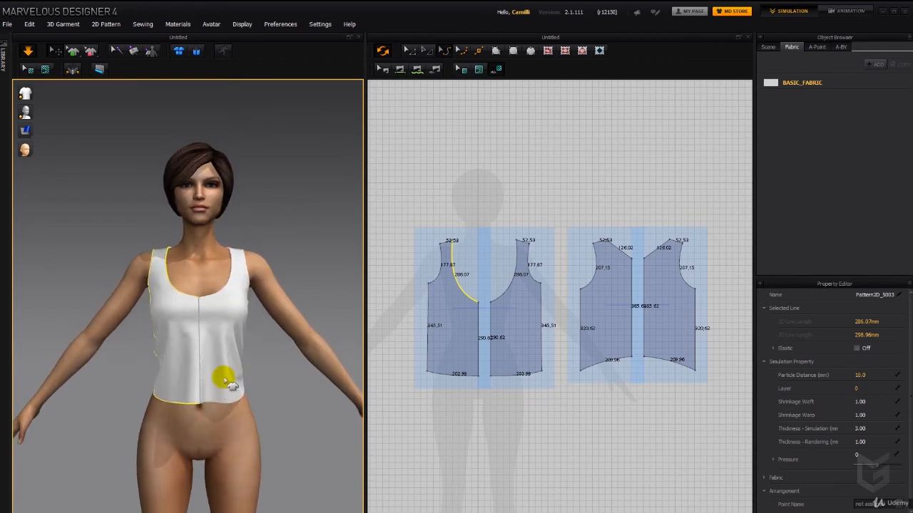
- Move the lower side points of the front and back panels inward, narrowing the hems to about 169 mm and 178 mm
left_click(429, 385)
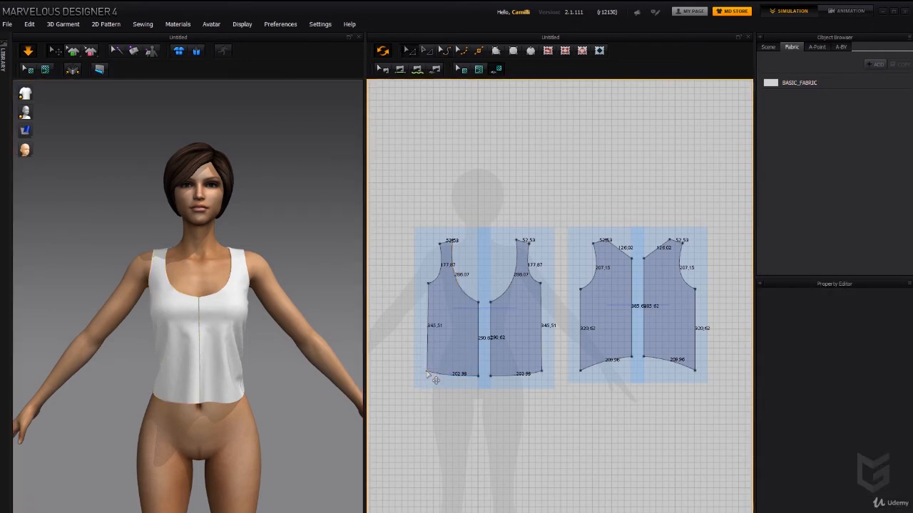
left_click(428, 373)
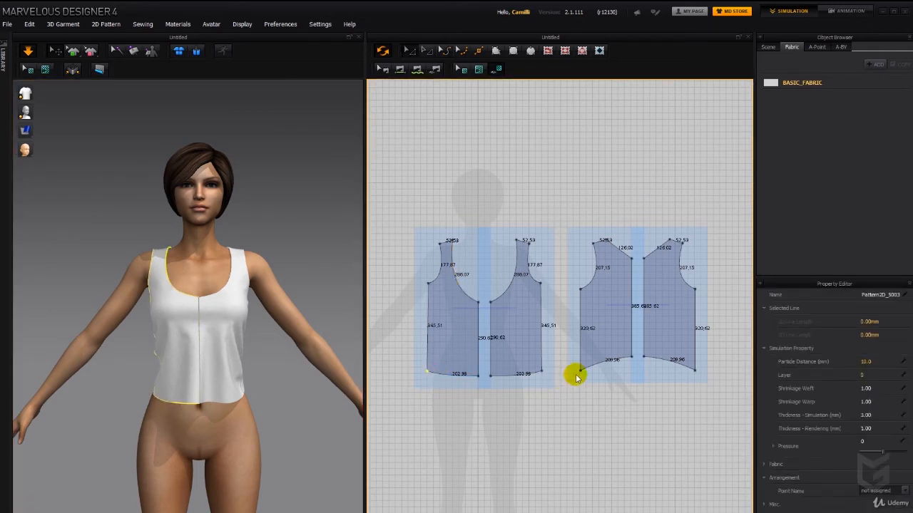
left_click_drag(579, 372, 588, 370, "shift")
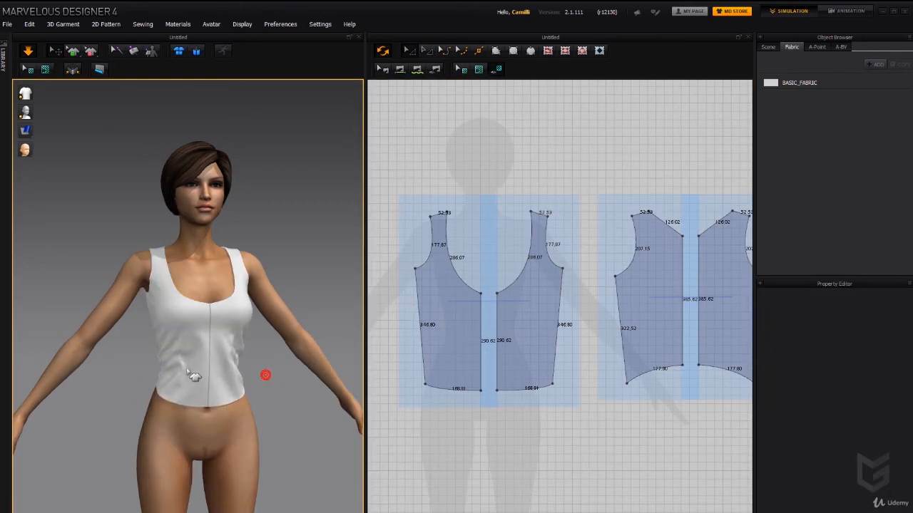
right_click_drag(193, 376, 240, 366)
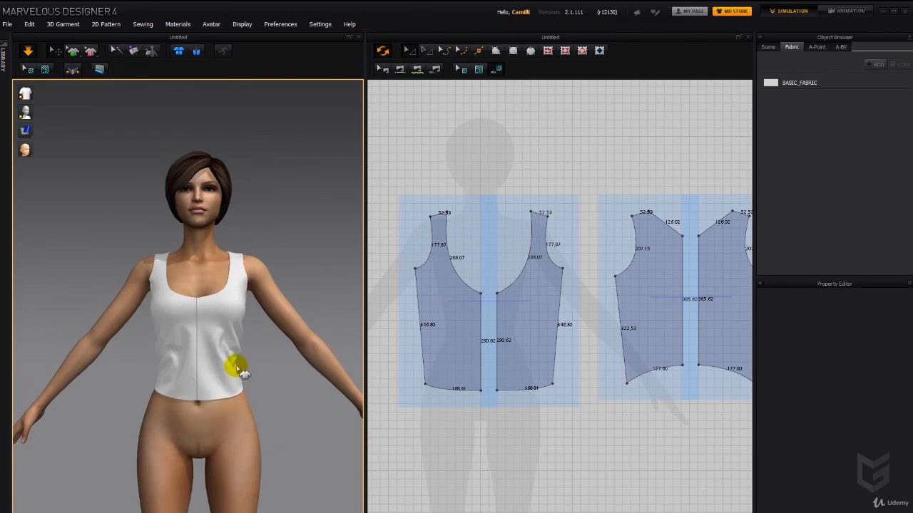
left_click(237, 356)
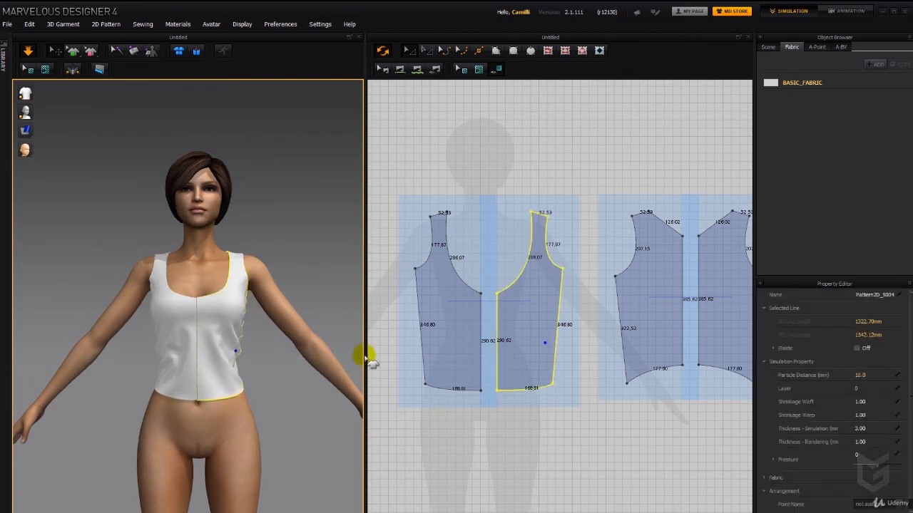
- Curve the front panels' side edges inward at the waist and lower the back panels' center hem point, making the center back edge about 421 mm long
left_click(405, 311)
left_click(422, 319)
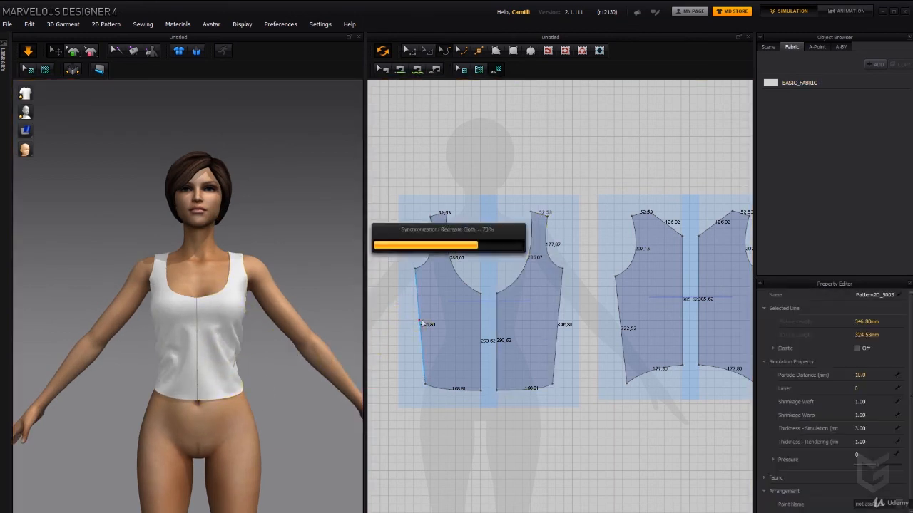
left_click_drag(443, 320, 442, 320)
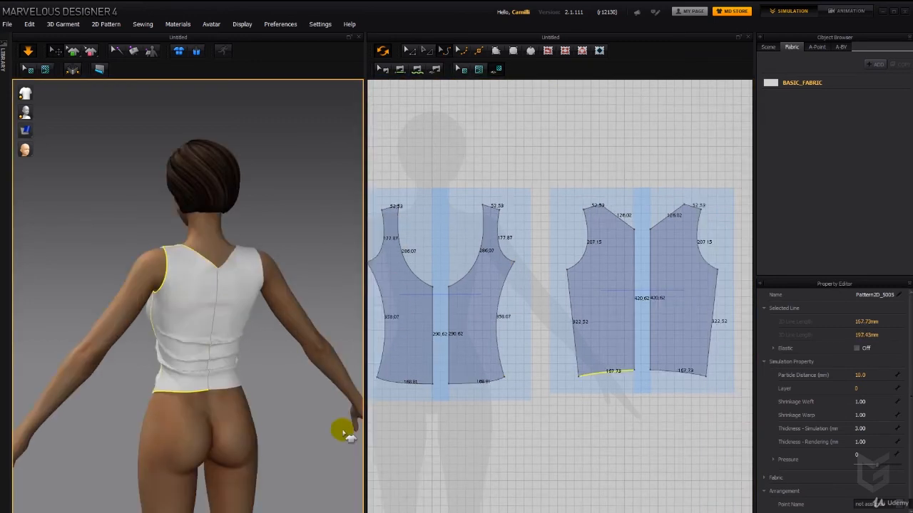
- Pull the draped back hem downward and curve the back panels' side edges inward to about 325 mm
right_click_drag(345, 431, 241, 397)
left_click_drag(215, 390, 229, 431)
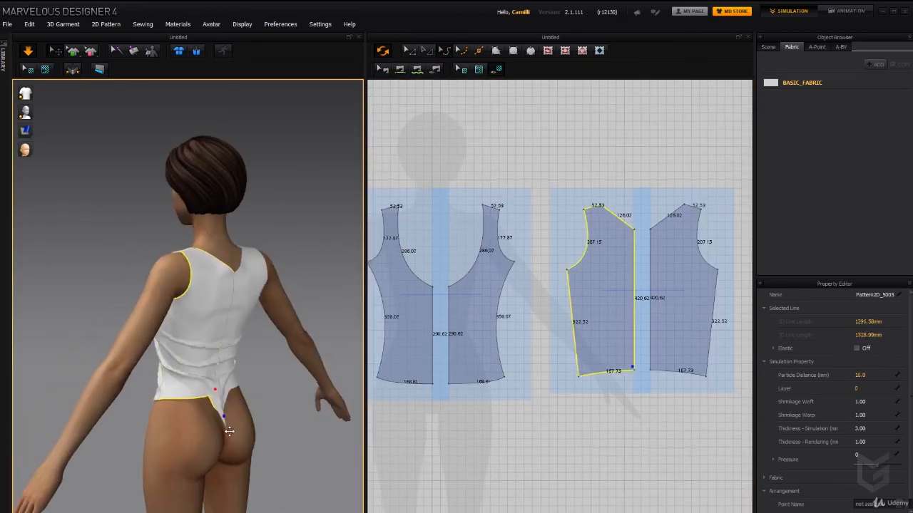
left_click(562, 317)
left_click(572, 325)
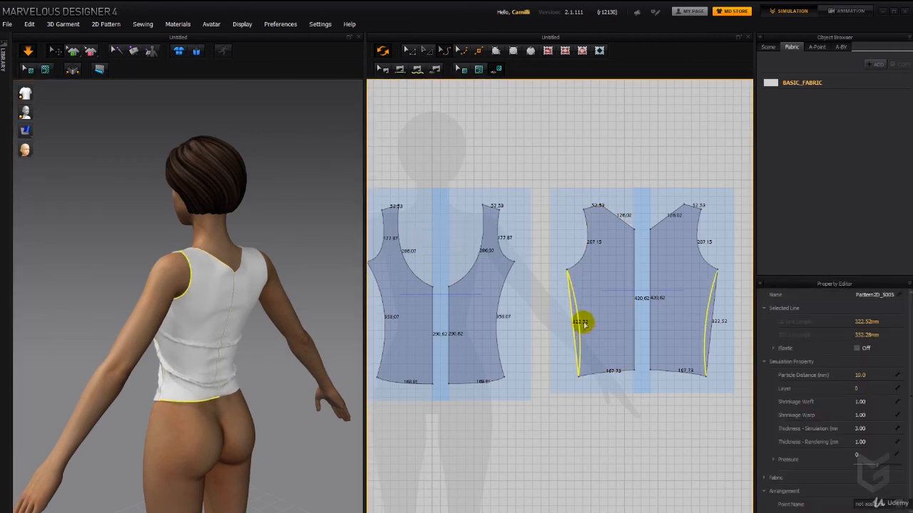
left_click(217, 396)
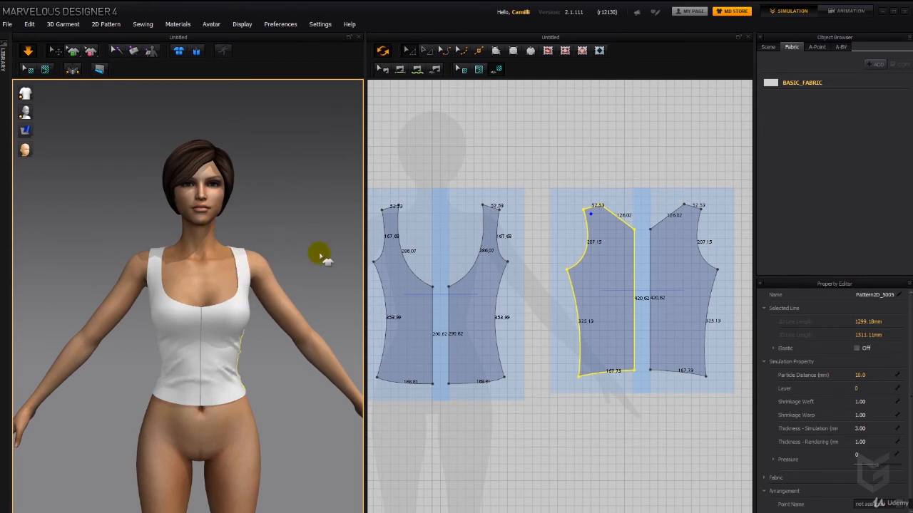
- Move the front and back shoulder edges outward and lower their outer points, making the shoulder edges about 56 mm long
middle_click_drag(423, 208, 431, 212)
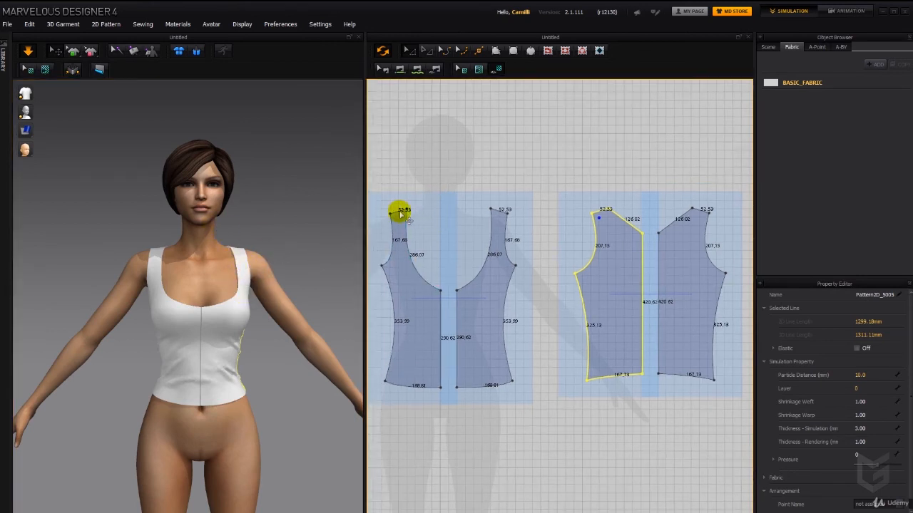
left_click(400, 212)
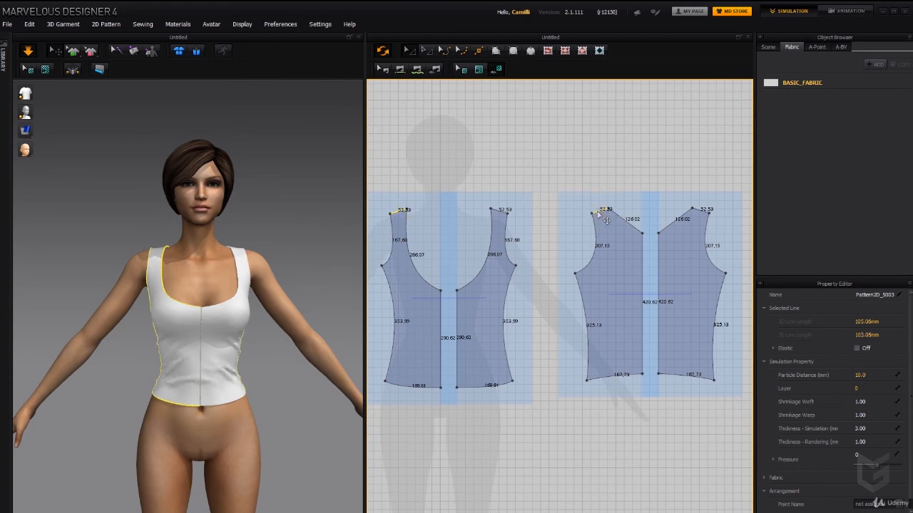
left_click_drag(605, 221, 582, 216)
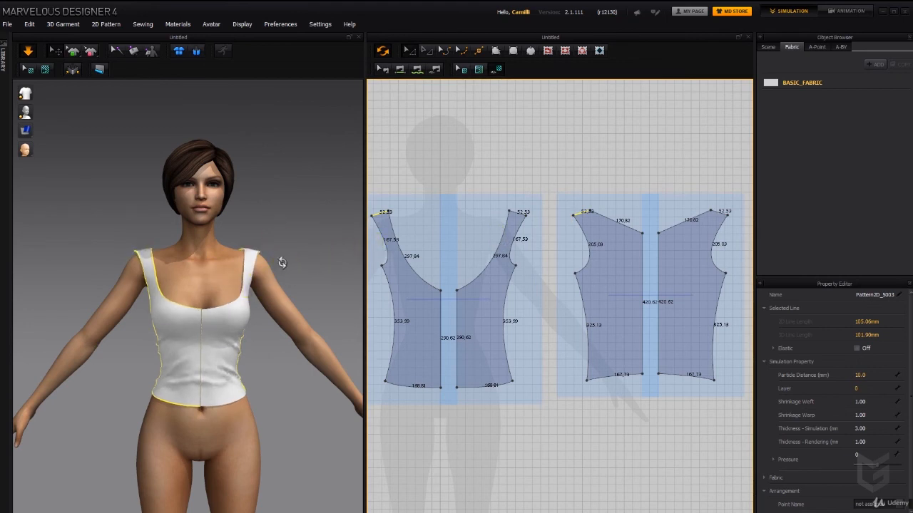
right_click_drag(280, 261, 287, 241)
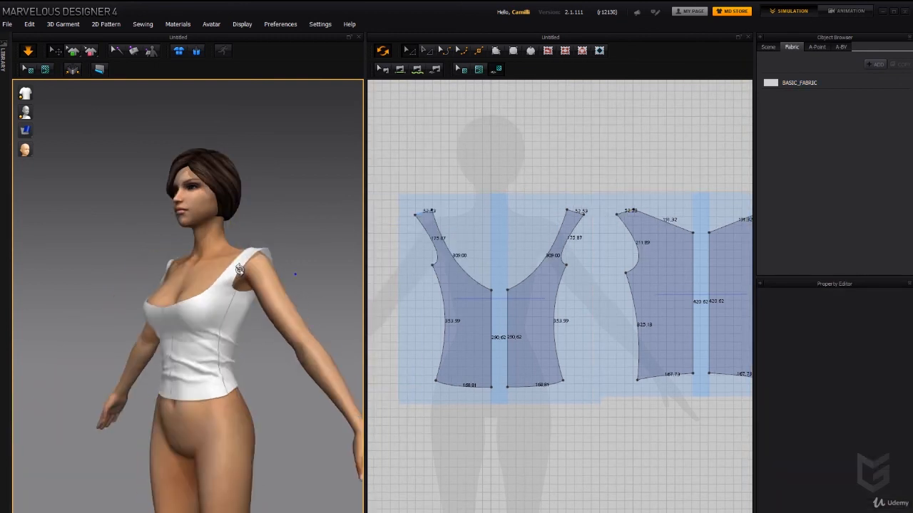
right_click_drag(277, 273, 241, 251)
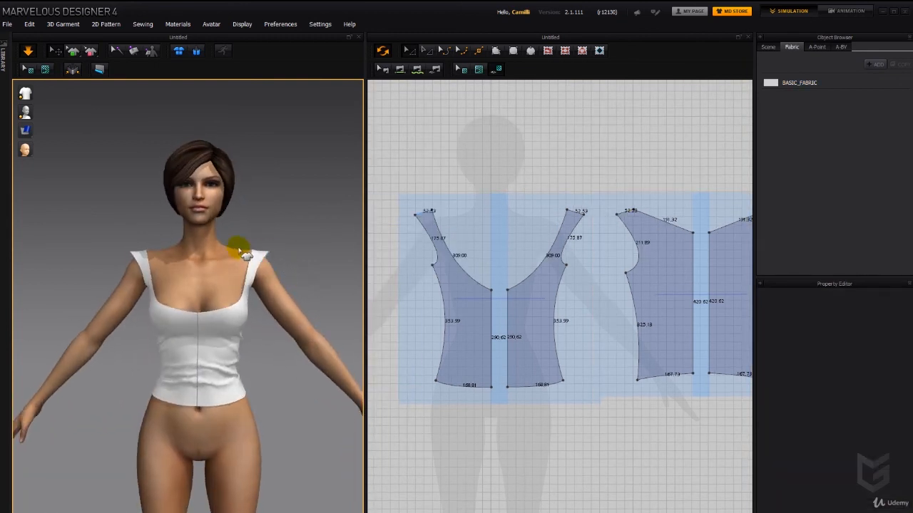
left_click(416, 216)
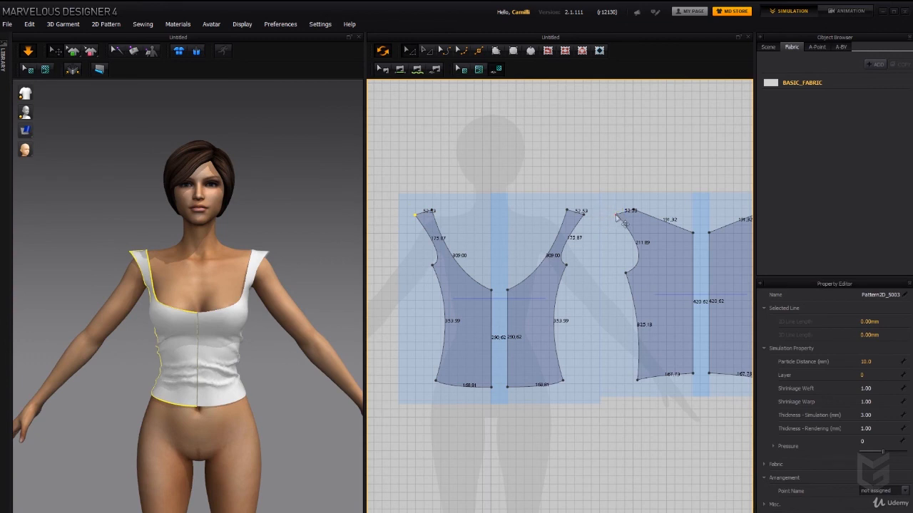
left_click_drag(624, 223, 619, 224)
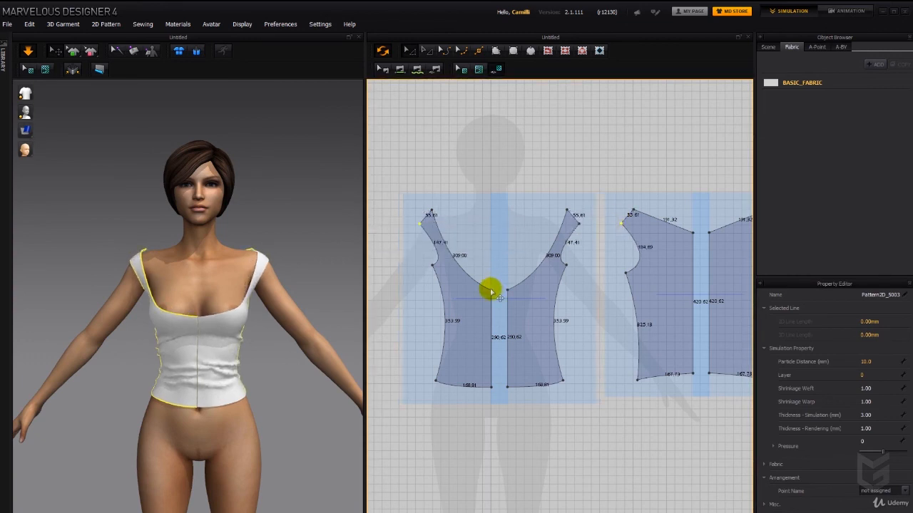
- Raise the center front neckline point, making the center front edge about 331 mm long, and reshape the neckline curve to about 276 mm
left_click_drag(499, 289, 490, 277)
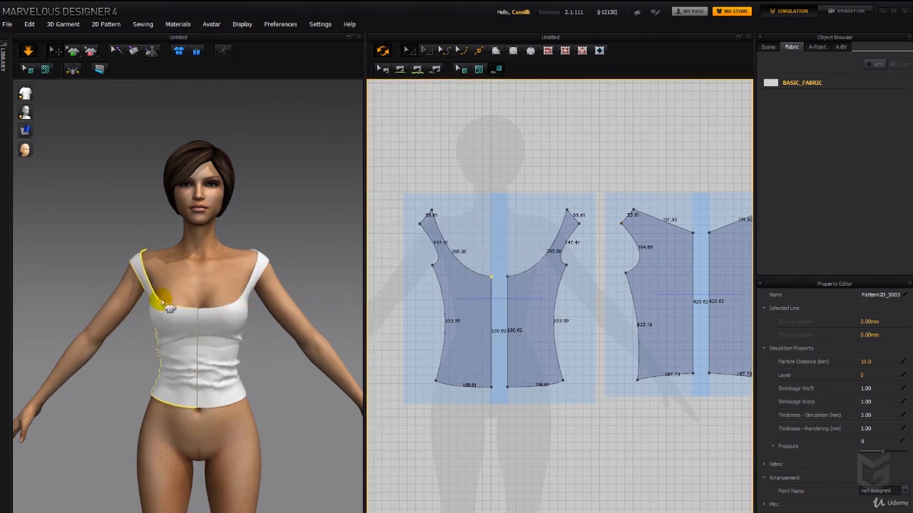
right_click_drag(184, 311, 206, 314)
key("c")
left_click_drag(455, 254, 462, 249)
- Raise the inner shoulder points of the front and back panels, making the shoulder edges about 67 mm long
left_click(432, 213)
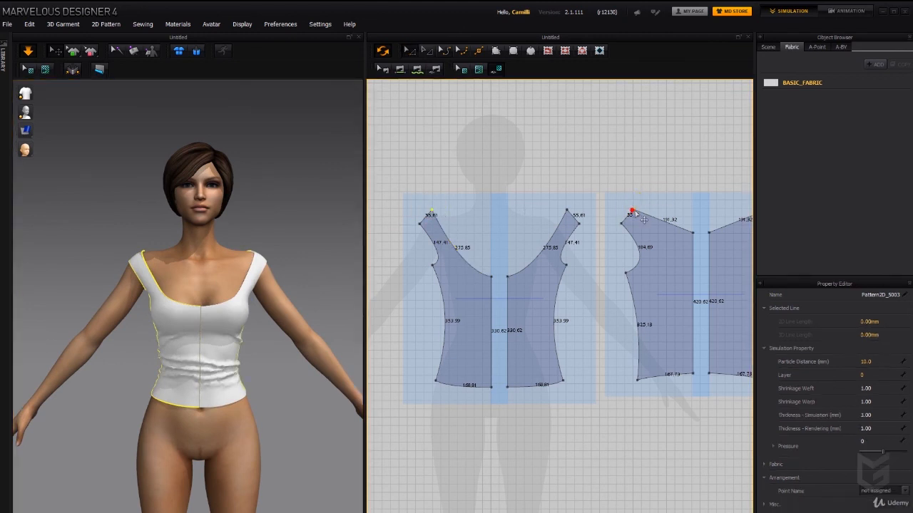
left_click_drag(633, 211, 637, 208)
left_click(331, 269)
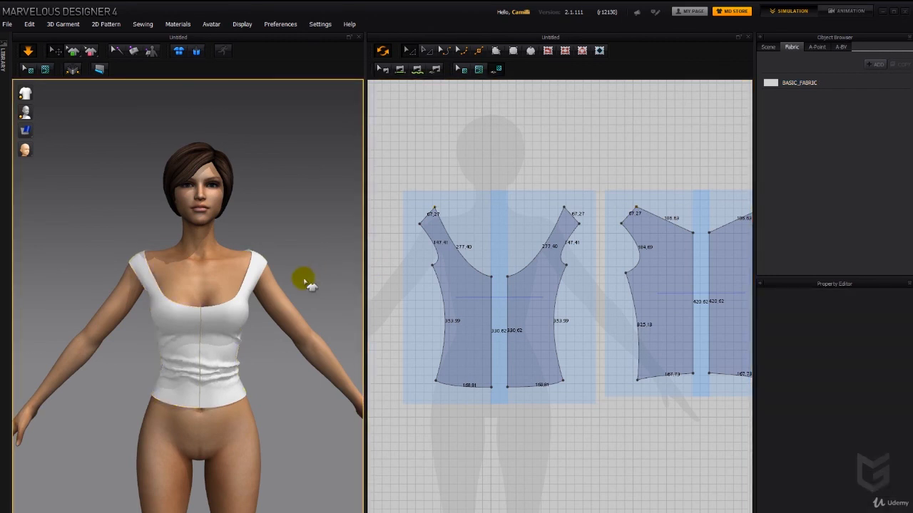
right_click_drag(304, 282, 300, 273)
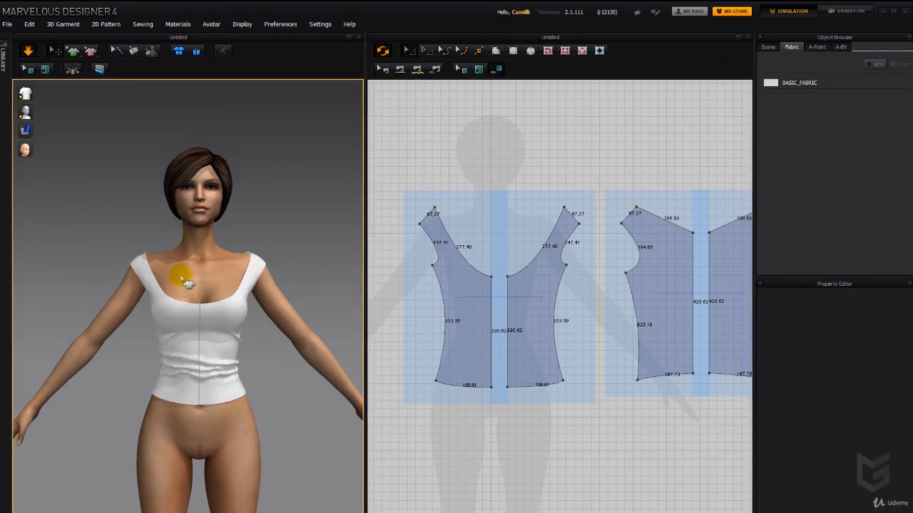
- Move the shoulder edges of the front and back panels inward and upward toward the neck, and inspect the back drape
left_click(427, 217)
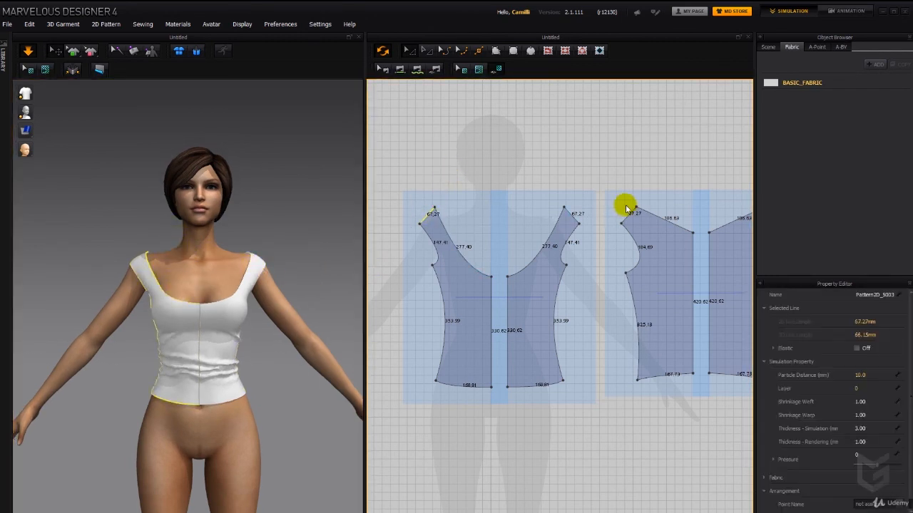
left_click_drag(640, 223, 667, 205)
left_click(264, 235)
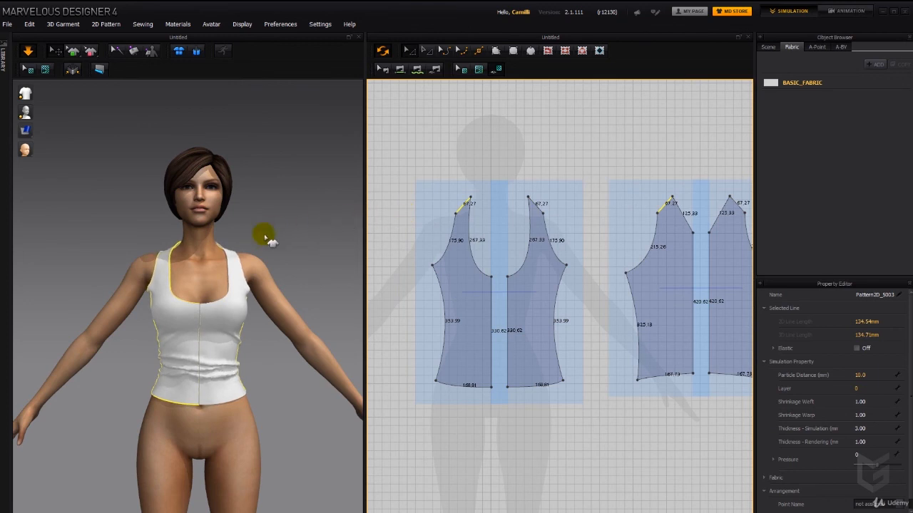
right_click_drag(288, 259, 302, 226)
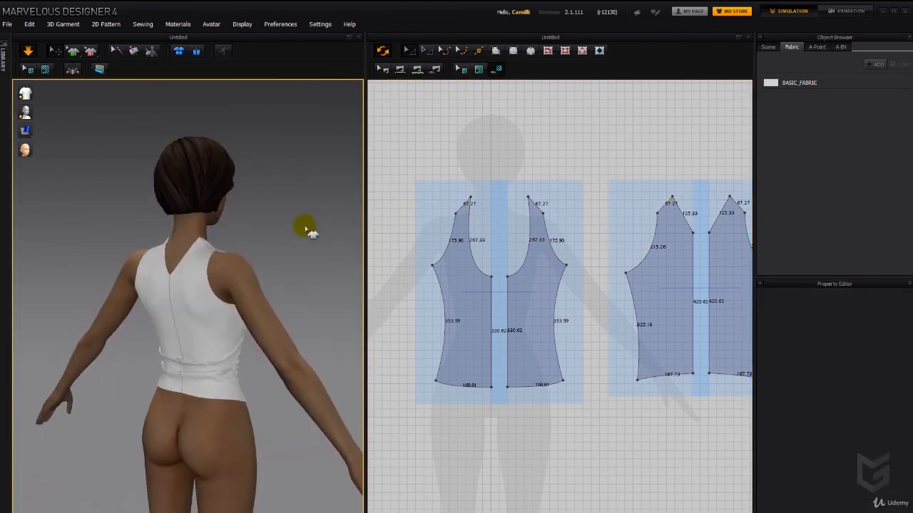
right_click_drag(233, 254, 264, 249)
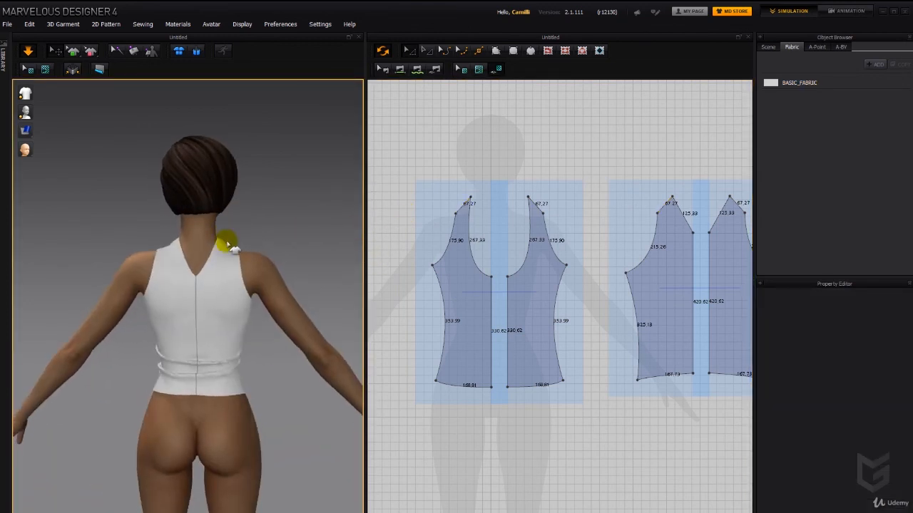
- Lower the inner shoulder points of the front and back panels, shortening the shoulder edges to about 56 mm
left_click(471, 198)
left_click(655, 191)
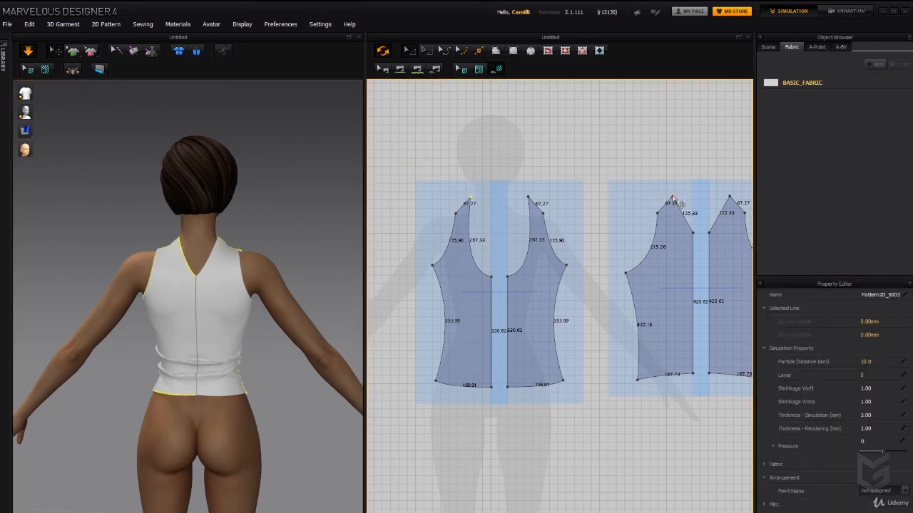
left_click(671, 197)
left_click_drag(675, 207, 675, 209)
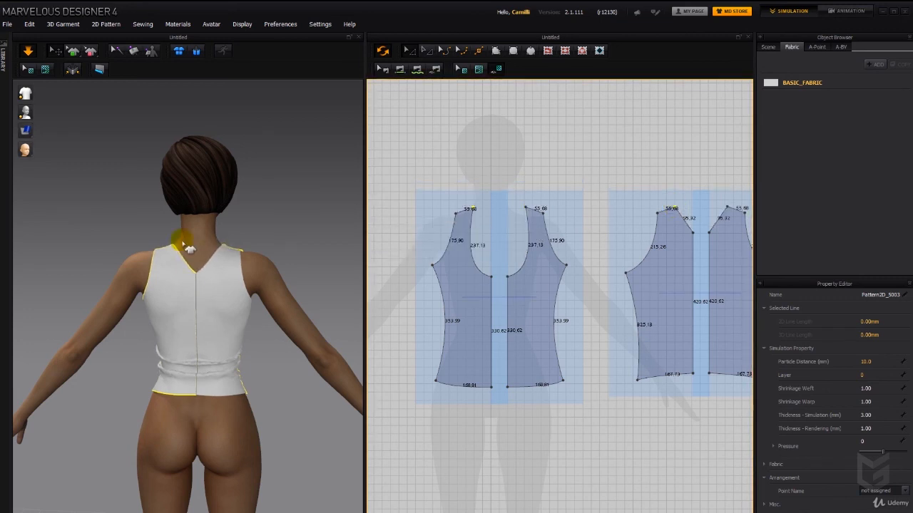
- Curve the back panels' neckline edges into a rounded neckline about 103 mm long per side
left_click(683, 223)
left_click(680, 228)
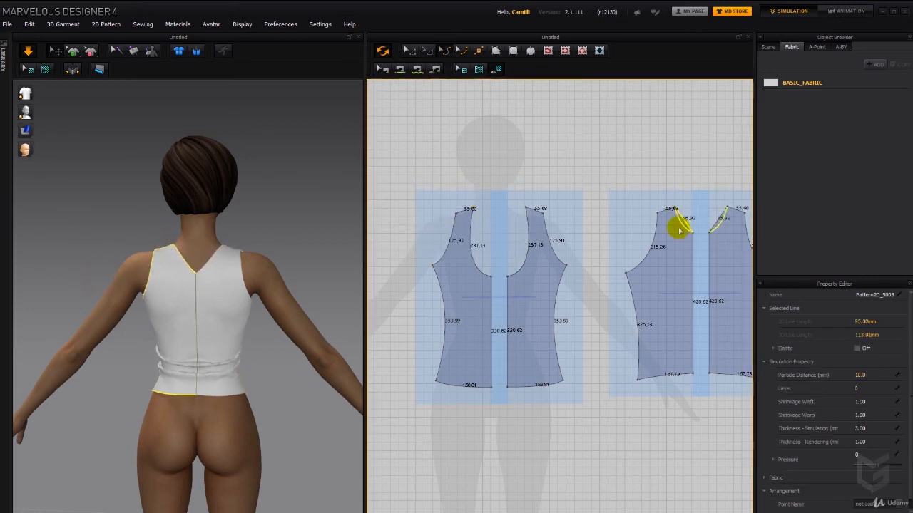
left_click_drag(677, 233, 677, 233)
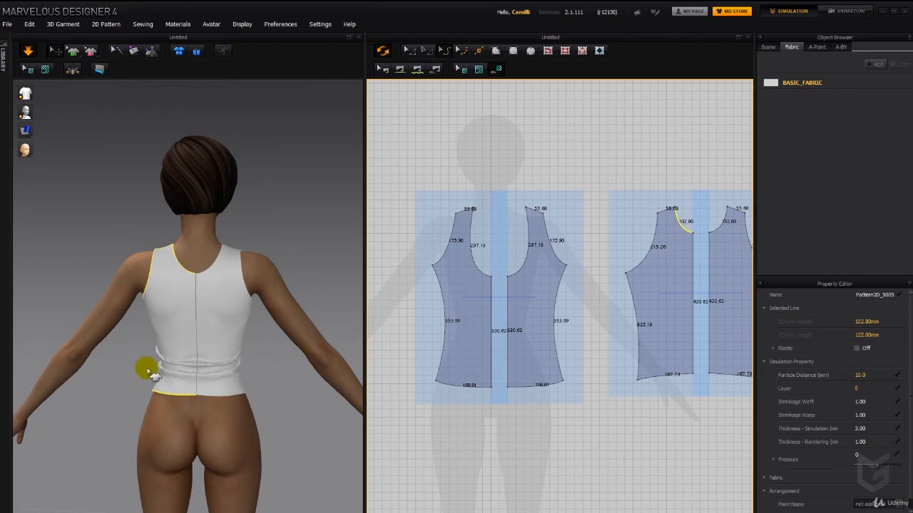